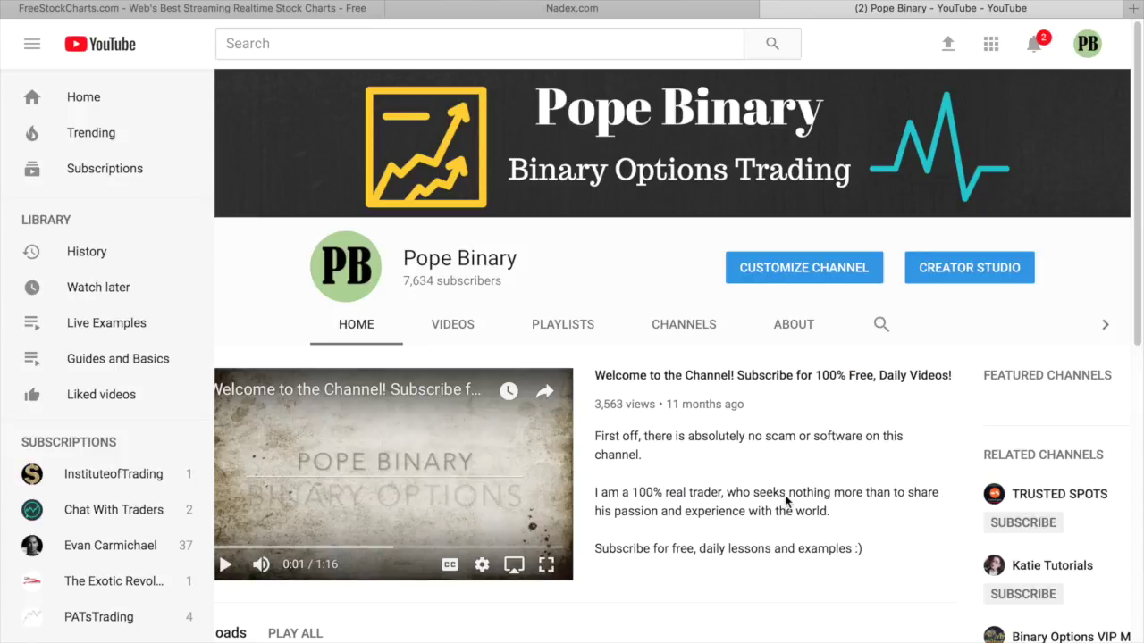
Open the channel's Studio Comments, load more published comments, then switch to Likely spam.
left_click_drag(860, 550, 769, 485)
left_click(855, 554)
left_click(961, 270)
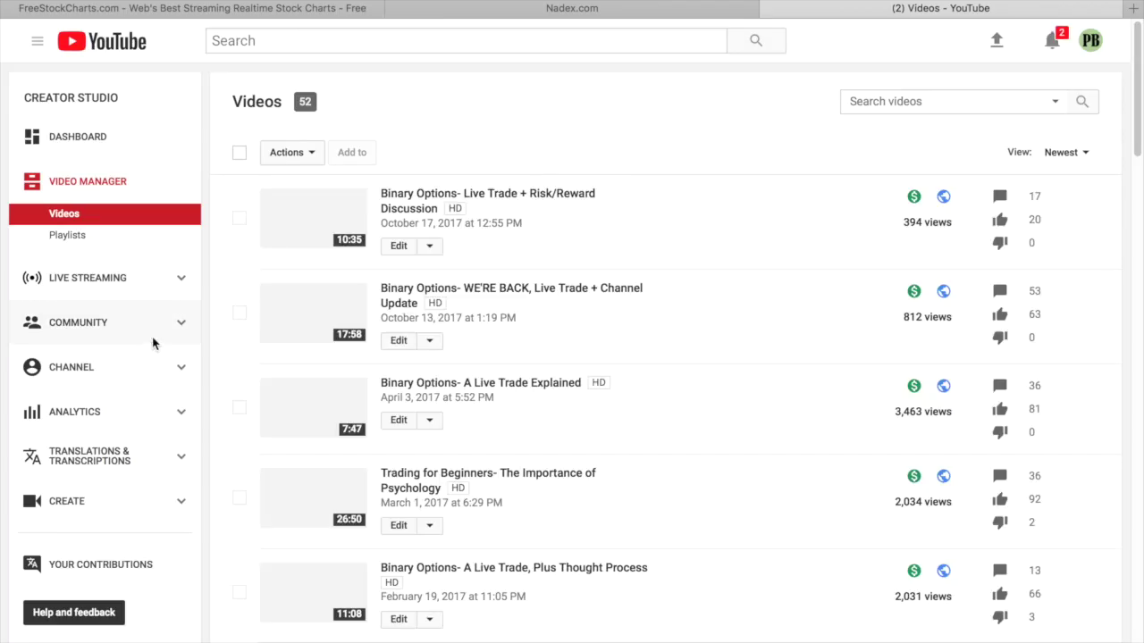
left_click(134, 327)
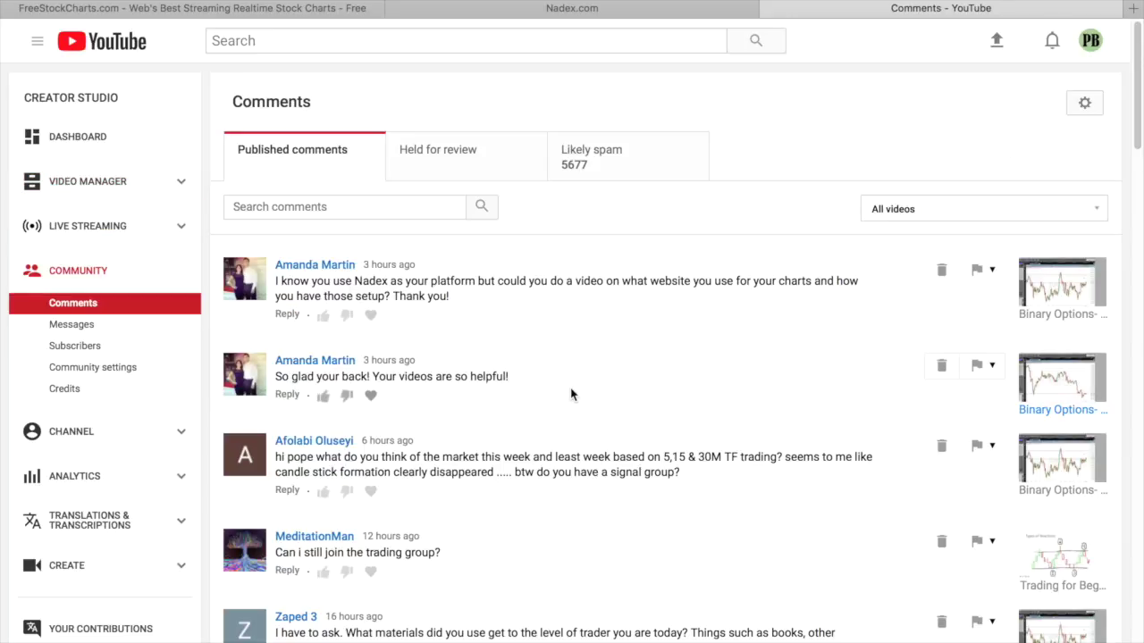
scroll(643, 416, "down", 15)
scroll(655, 416, "down", 15)
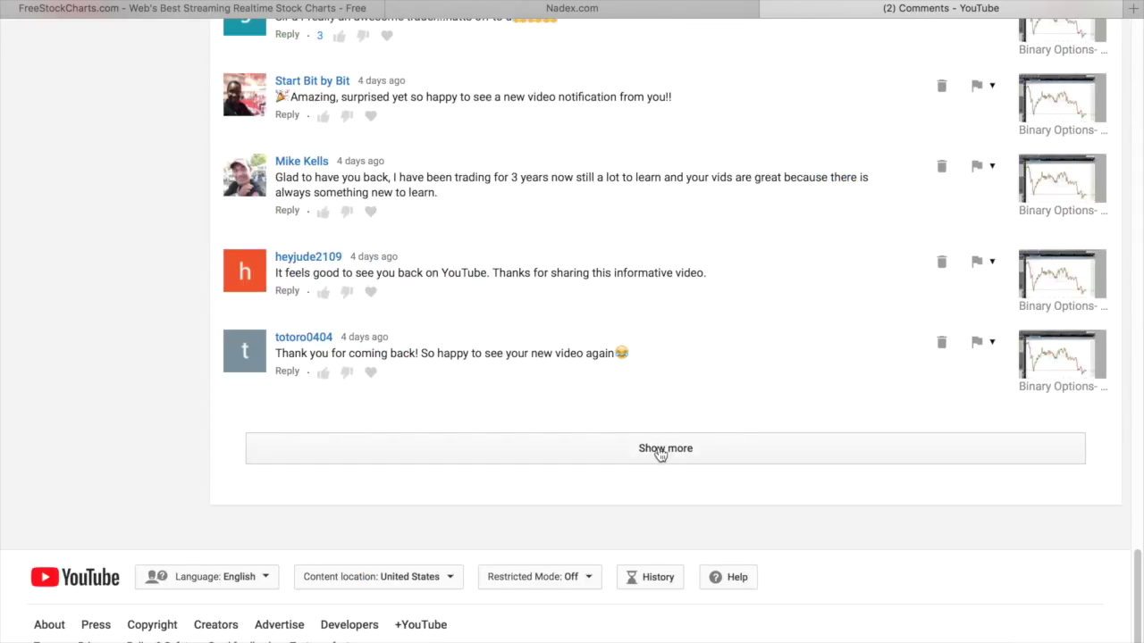
left_click(660, 453)
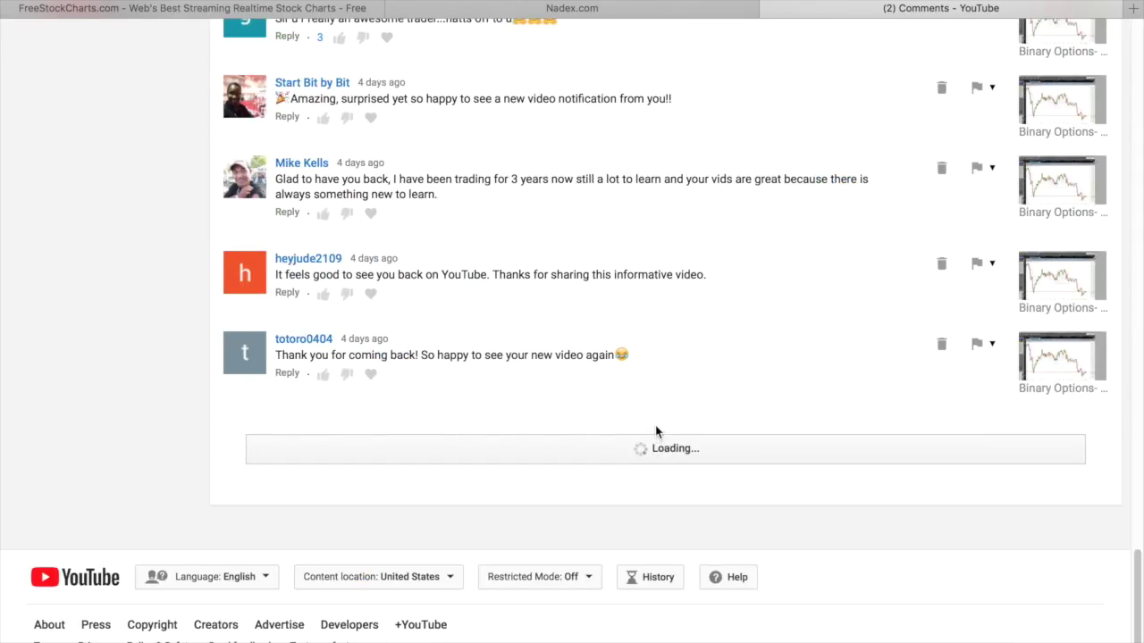
scroll(656, 432, "up", 15)
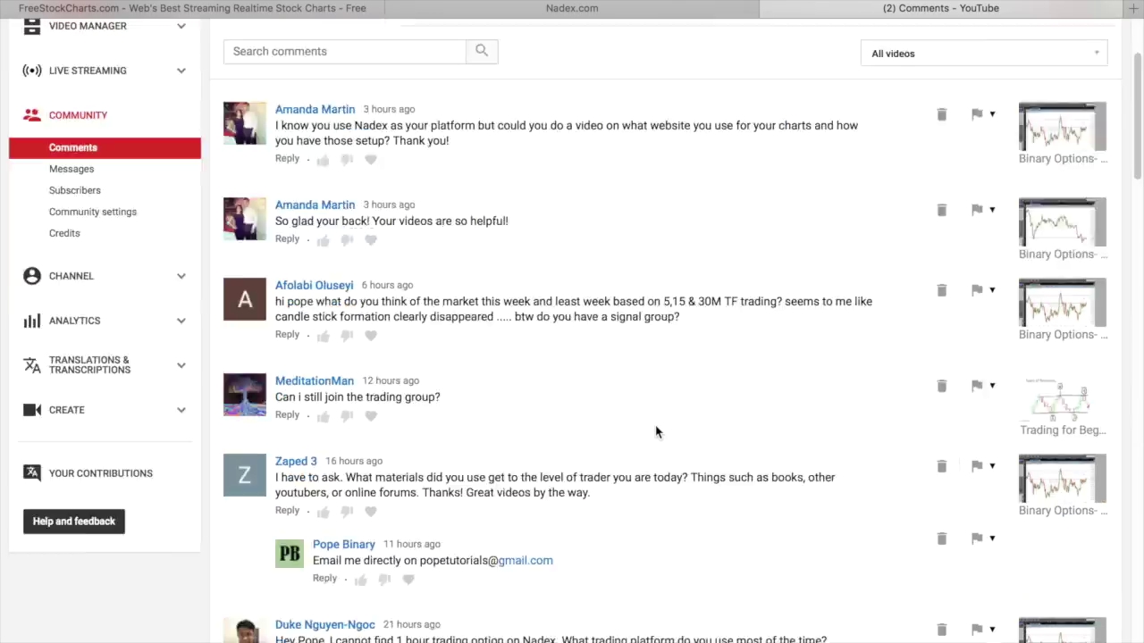
scroll(656, 431, "up", 5)
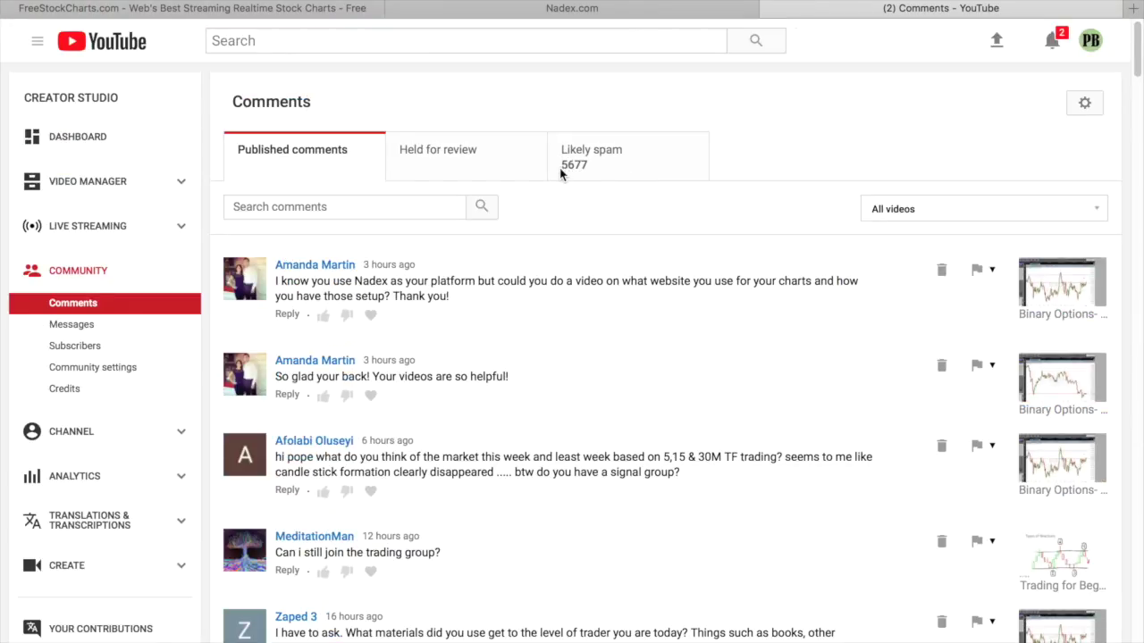
left_click(589, 152)
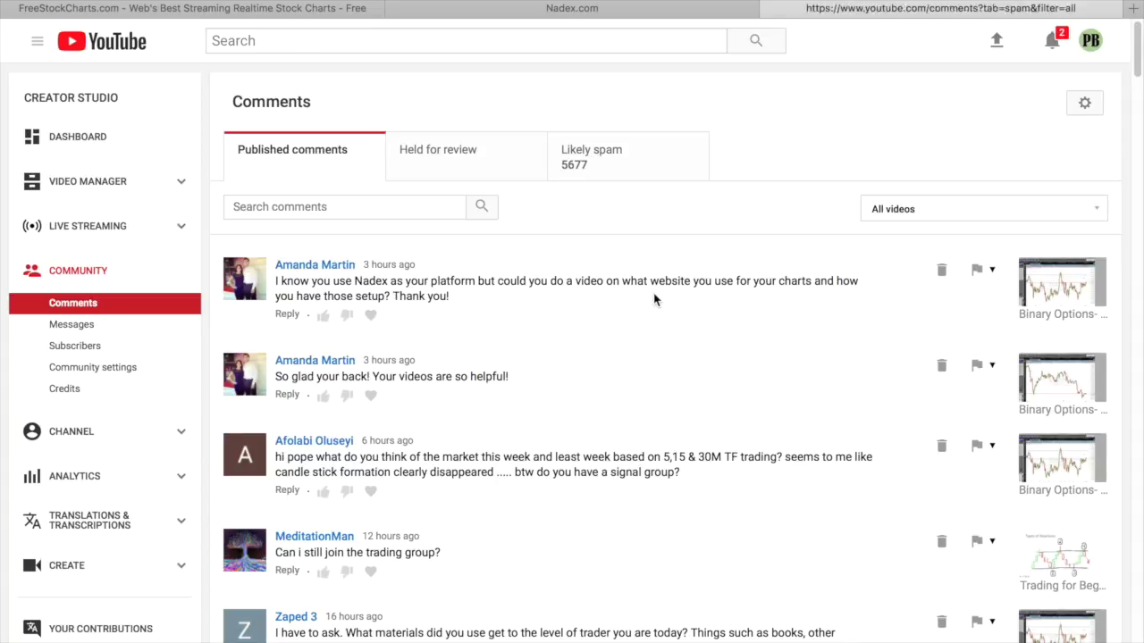
scroll(652, 297, "down", 2)
scroll(639, 291, "down", 3)
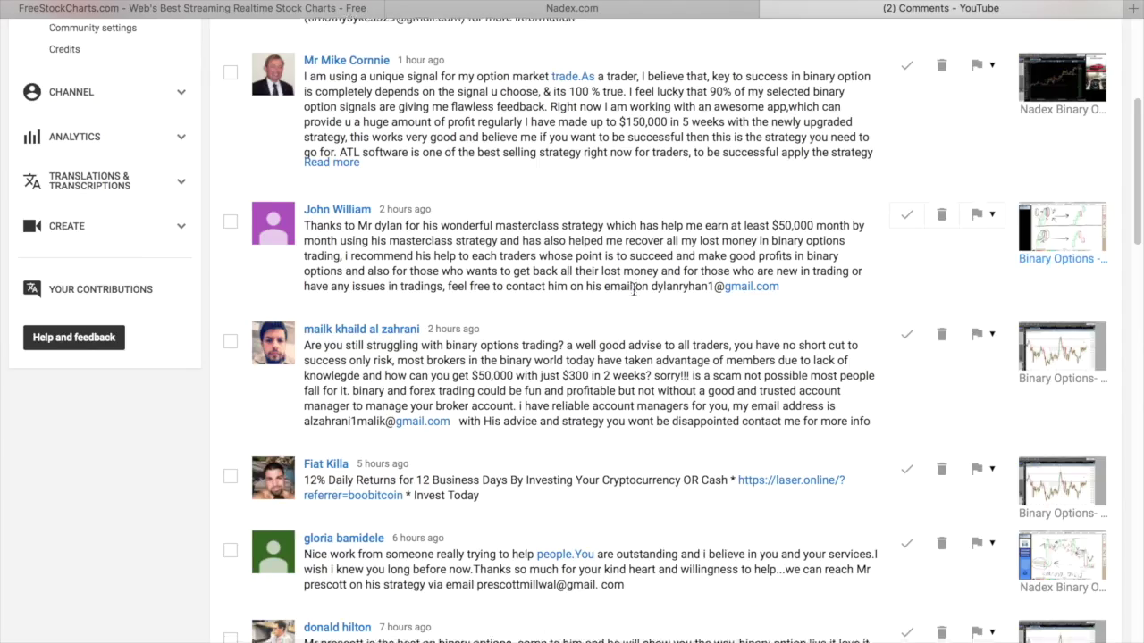
scroll(633, 288, "down", 10)
scroll(633, 289, "down", 5)
scroll(634, 293, "down", 5)
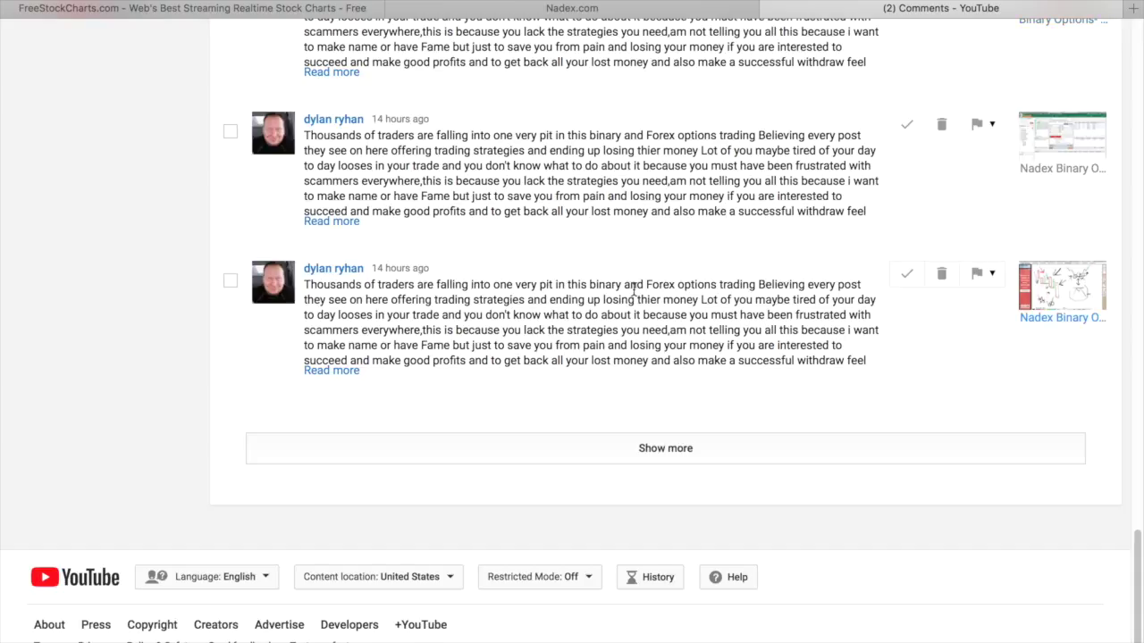
Load an extra batch of Likely spam comments and scroll back through them.
left_click(689, 446)
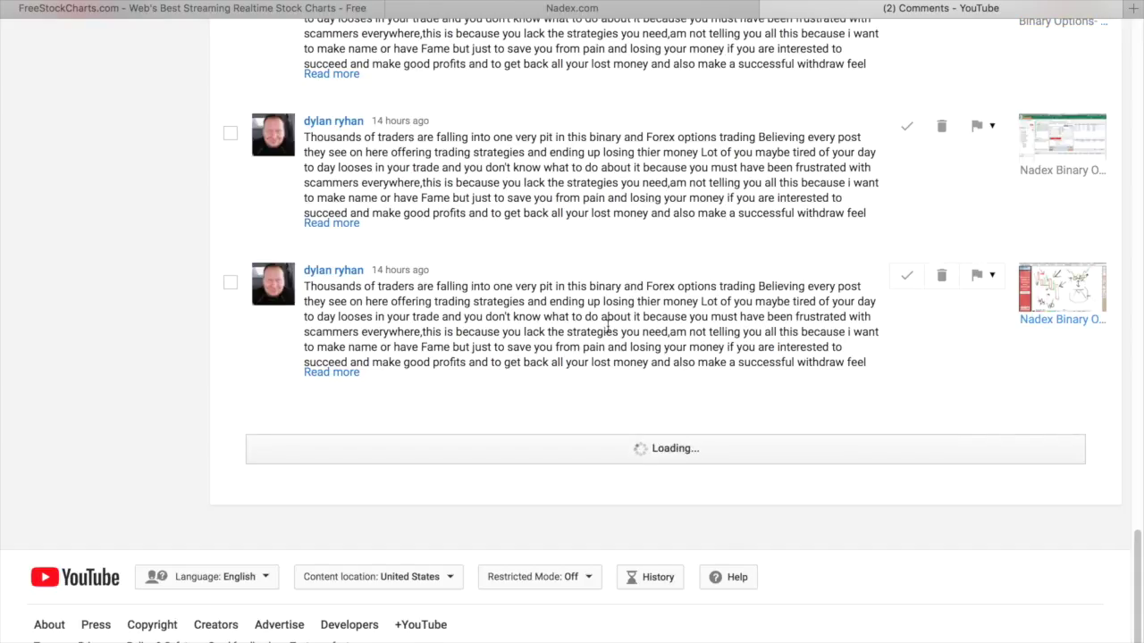
scroll(645, 355, "down", 5)
scroll(645, 355, "down", 5)
scroll(645, 355, "down", 5)
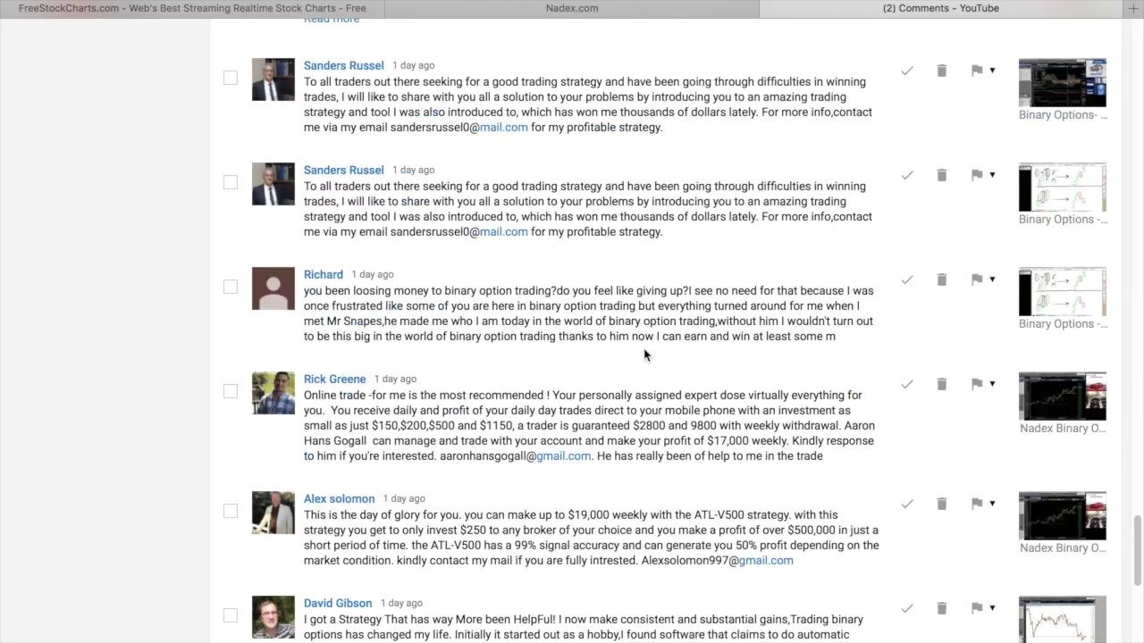
scroll(645, 355, "down", 5)
scroll(645, 355, "down", 3)
scroll(645, 354, "up", 10)
scroll(645, 355, "up", 5)
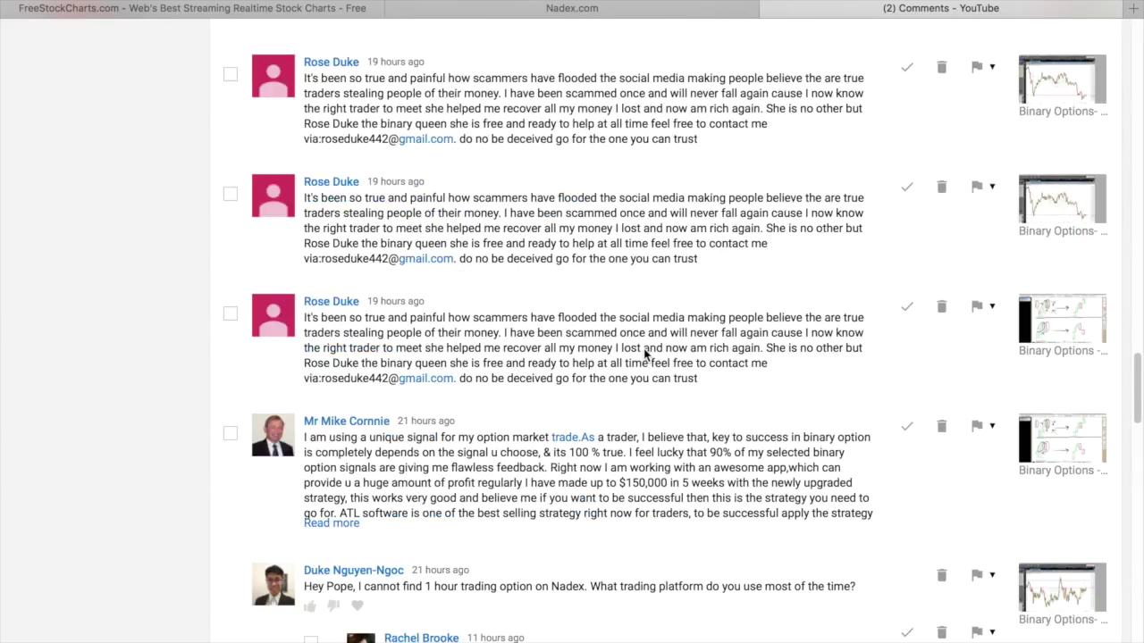
scroll(685, 490, "down", 3)
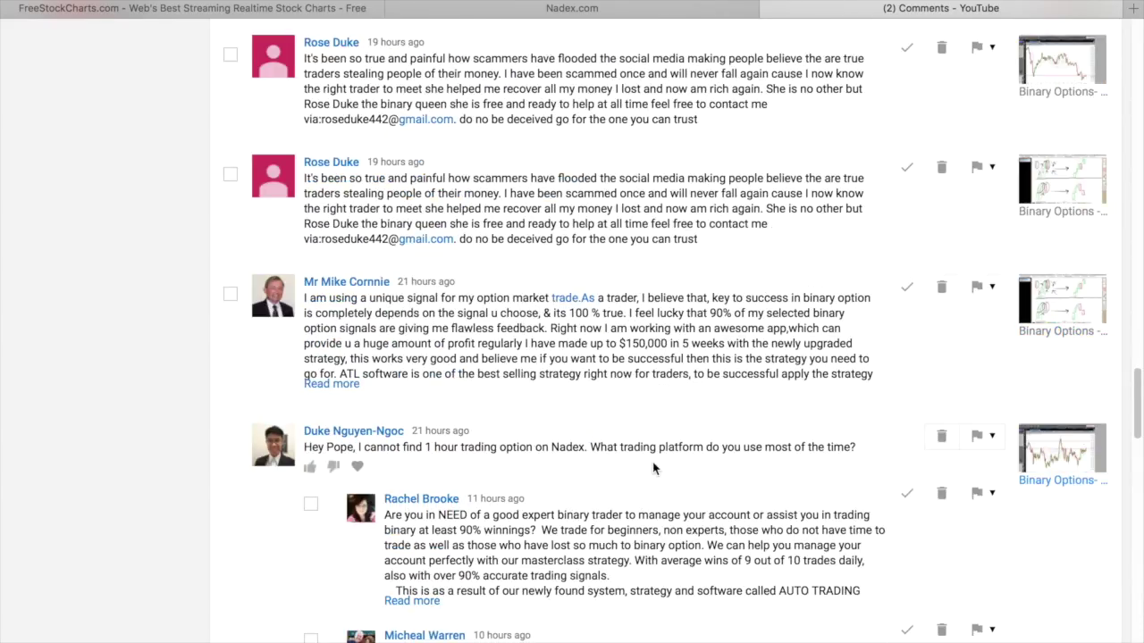
left_click_drag(304, 302, 595, 447)
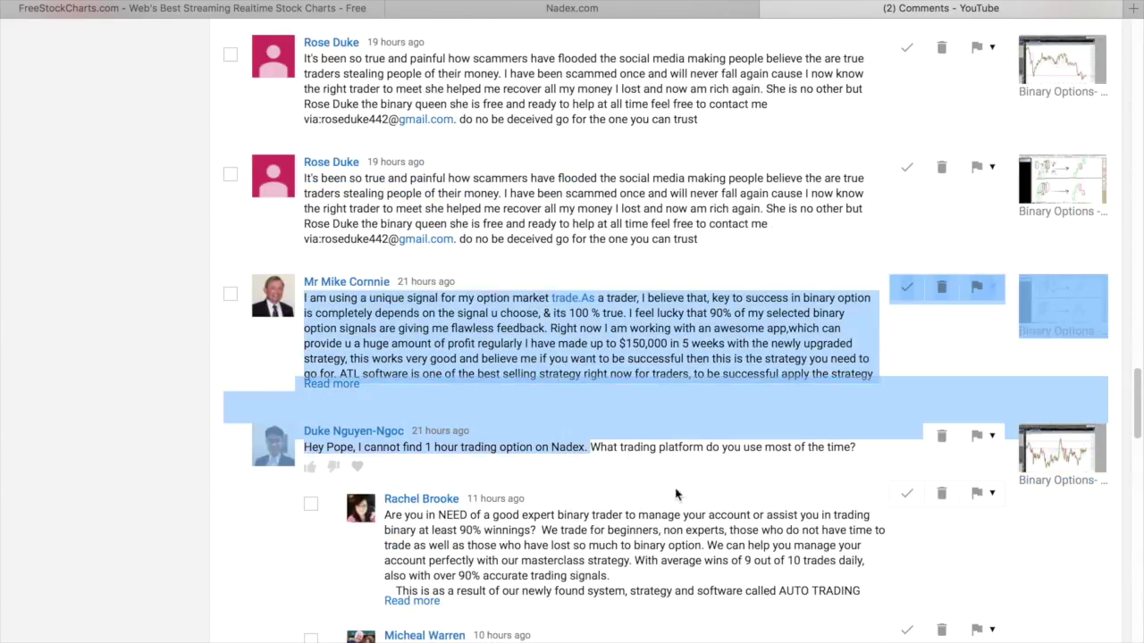
left_click(694, 474)
scroll(701, 452, "down", 10)
scroll(701, 452, "up", 10)
scroll(702, 456, "up", 10)
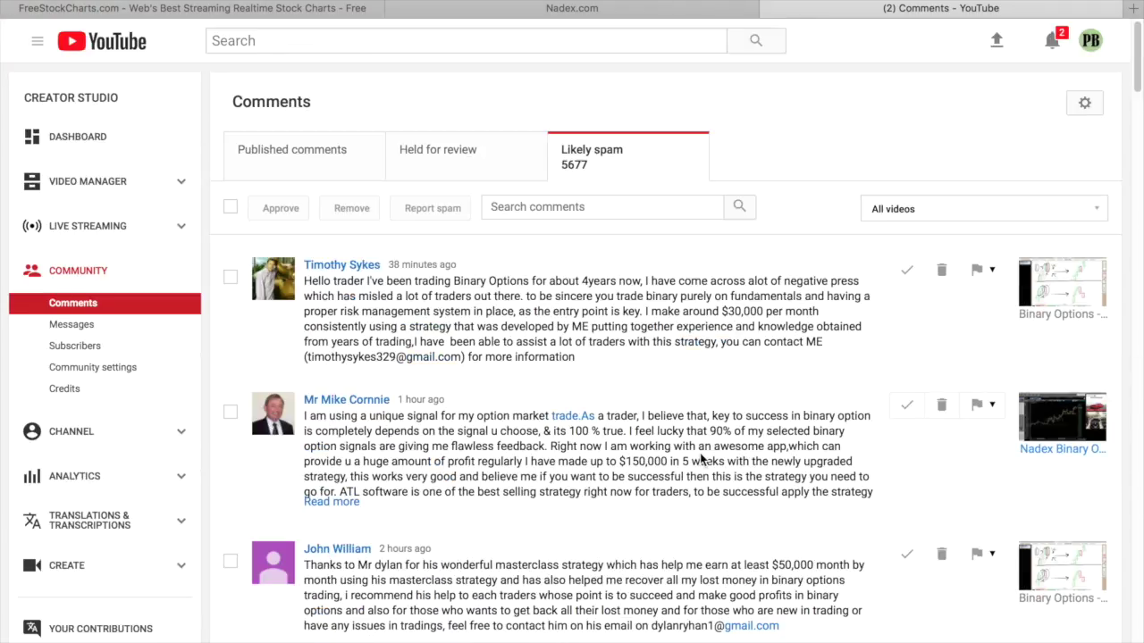
Return to Published comments and load two more batches.
left_click(278, 155)
scroll(722, 398, "down", 10)
scroll(722, 398, "down", 5)
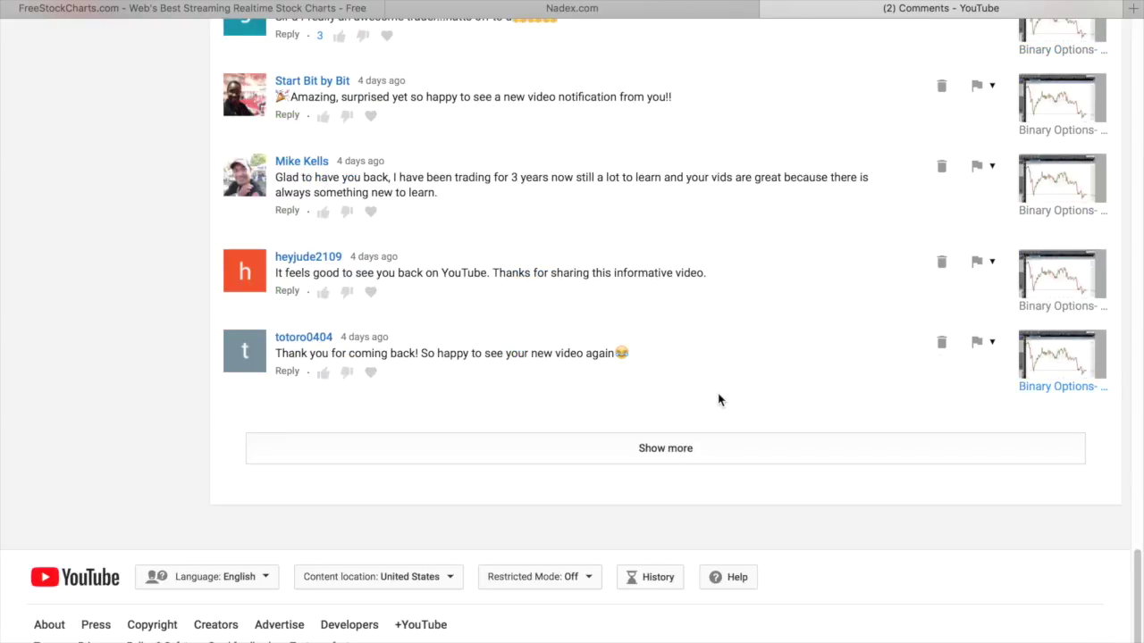
left_click(675, 453)
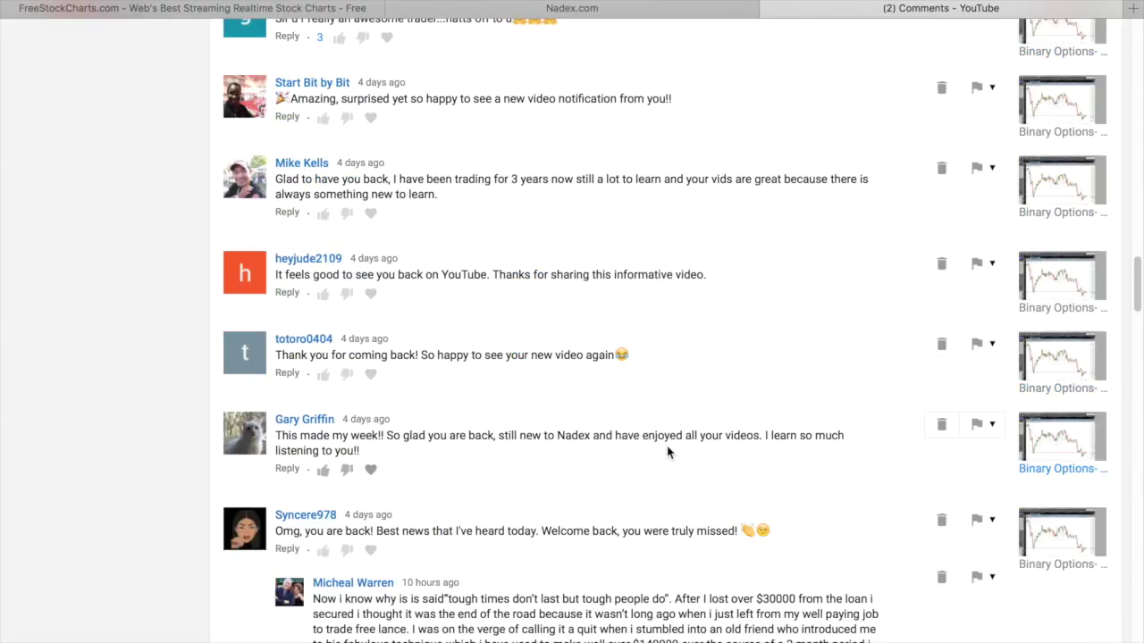
scroll(669, 452, "down", 10)
scroll(666, 446, "down", 10)
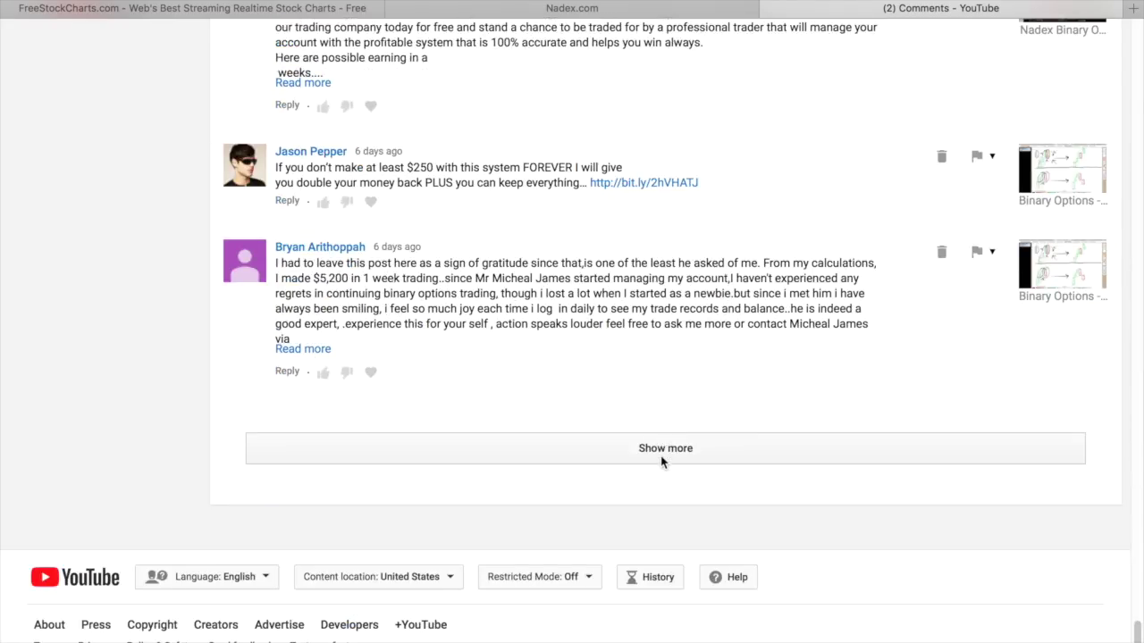
left_click(662, 457)
scroll(672, 403, "down", 10)
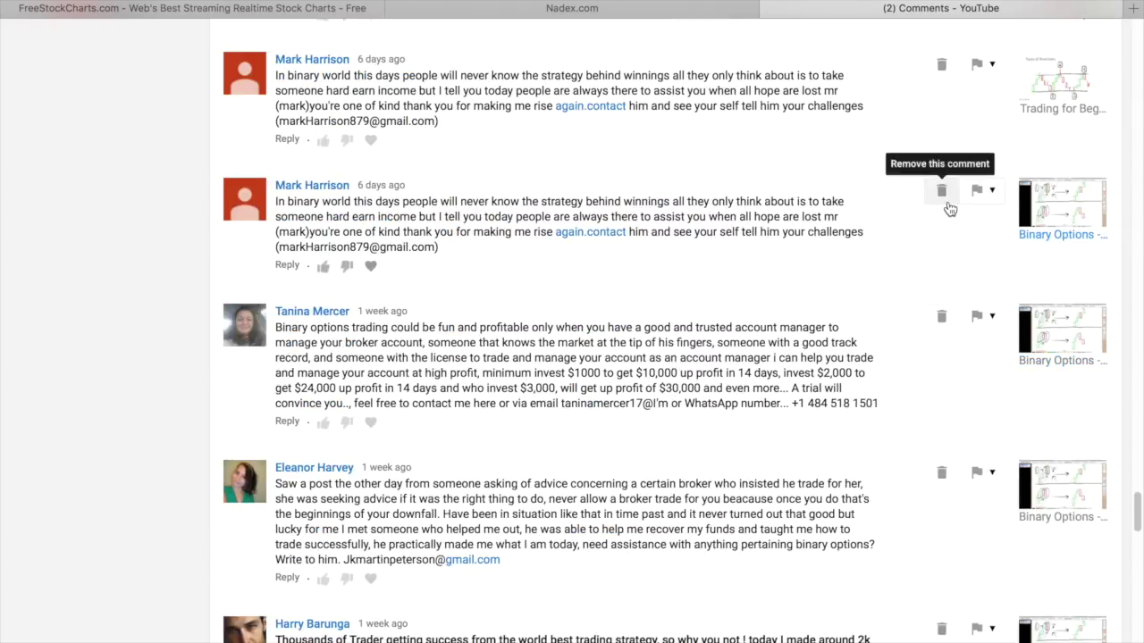
scroll(795, 339, "down", 4)
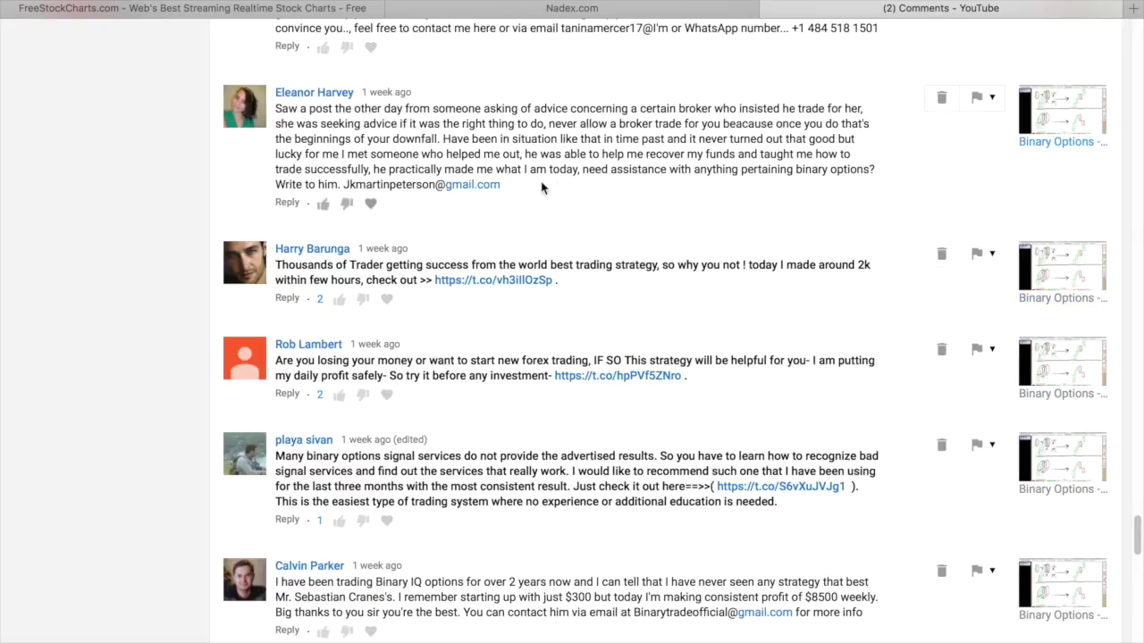
Highlight the broker-advice and forex-strategy scam comments to inspect them.
left_click_drag(514, 191, 272, 108)
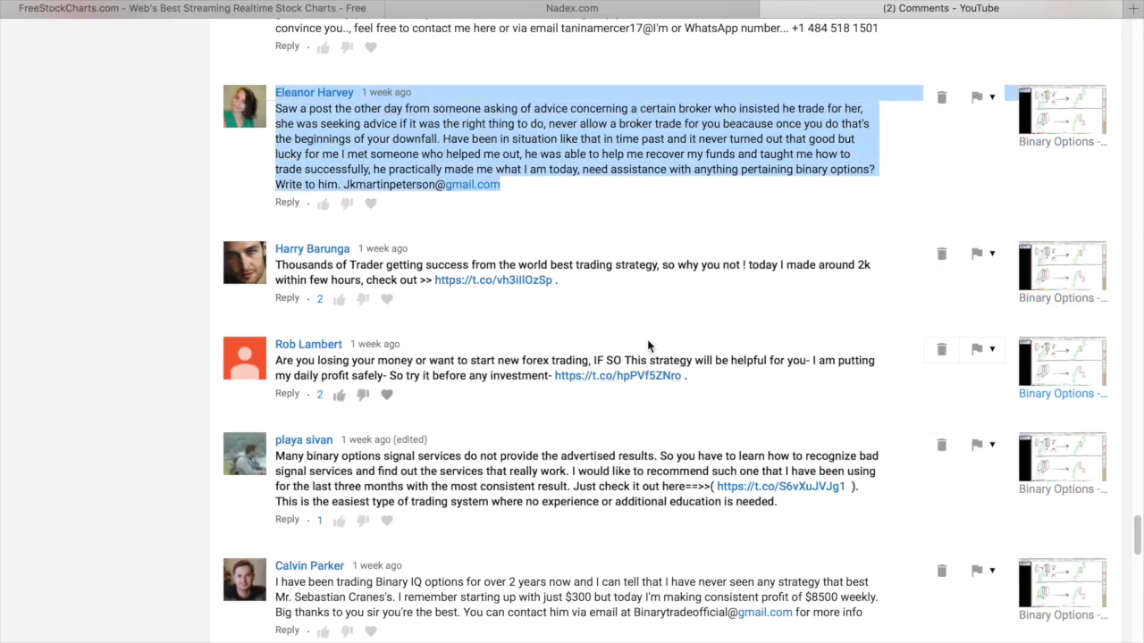
triple_click(301, 351)
left_click(437, 428)
scroll(572, 501, "down", 6)
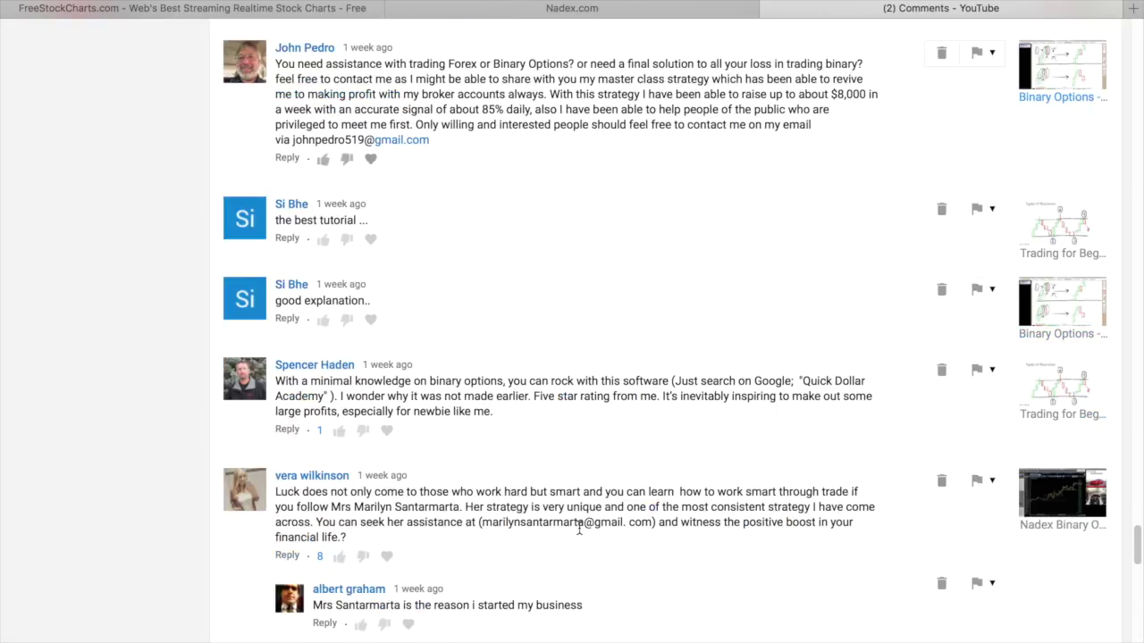
scroll(698, 351, "down", 1)
scroll(712, 396, "down", 4)
scroll(712, 396, "down", 2)
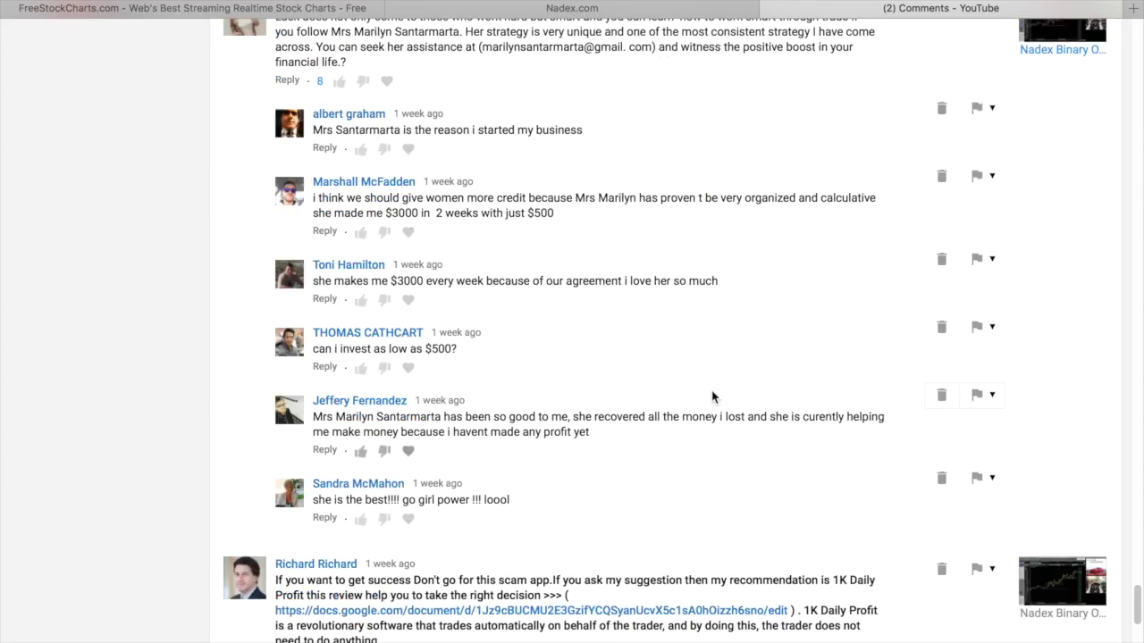
scroll(712, 396, "up", 1)
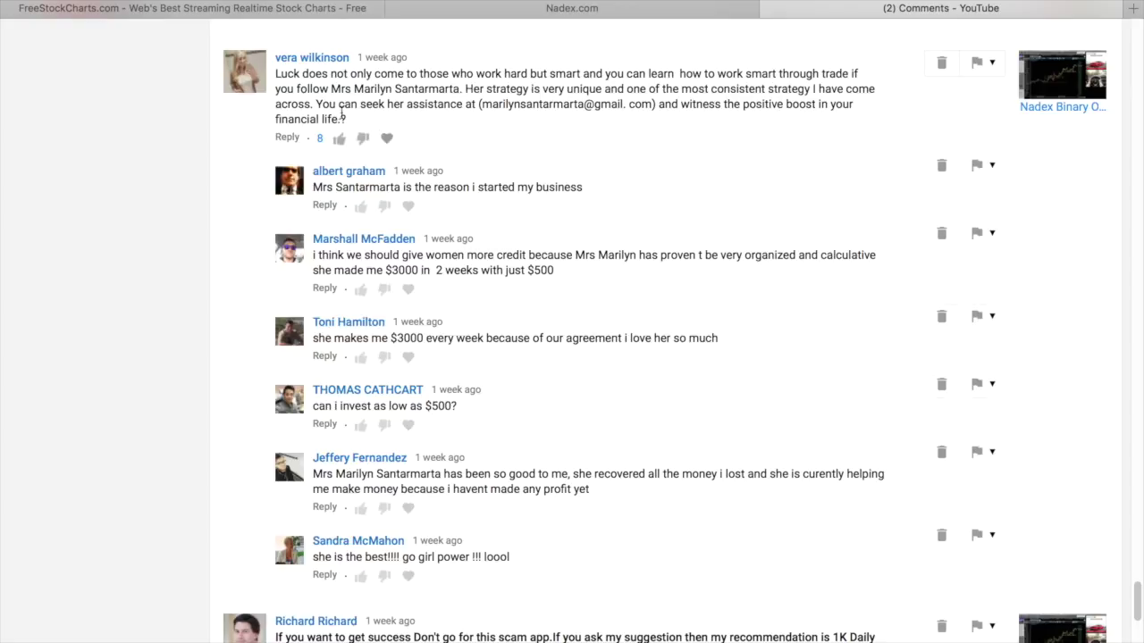
mouse_move(346, 119)
left_mouse_down()
mouse_move(264, 65)
mouse_move(268, 80)
left_mouse_up()
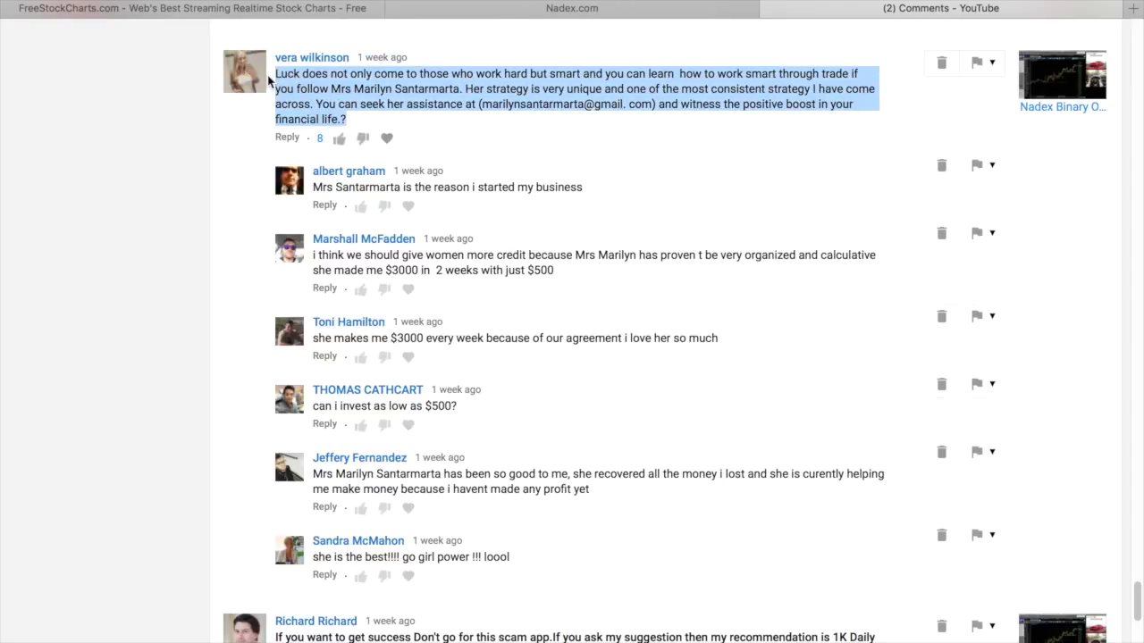
left_click(484, 112)
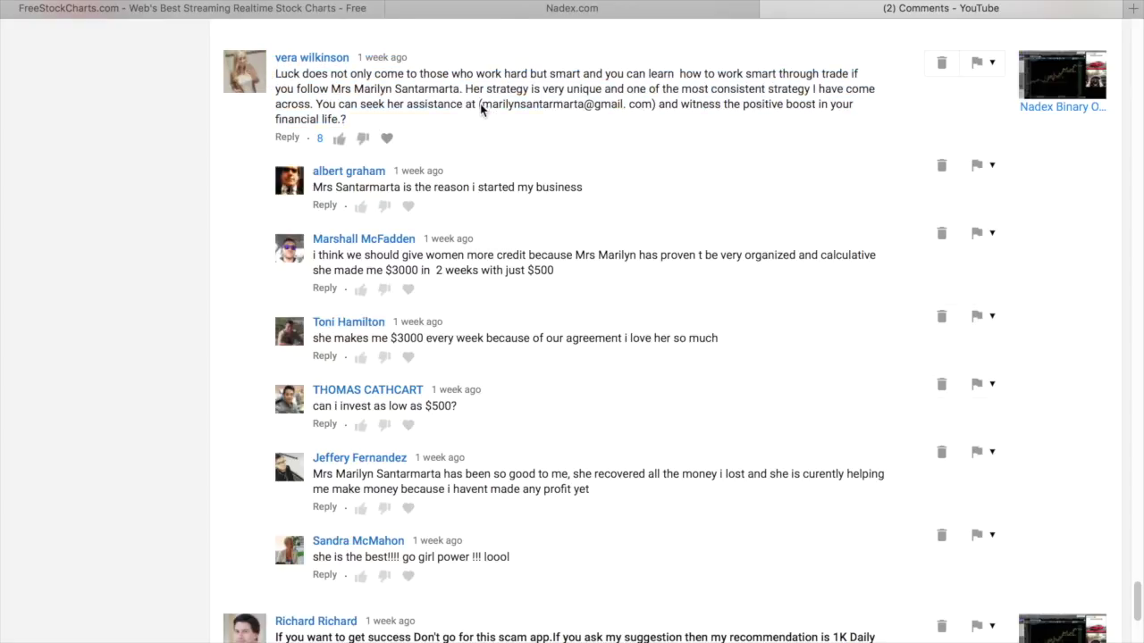
left_click_drag(481, 105, 593, 118)
left_click(643, 134)
left_click_drag(509, 556, 259, 170)
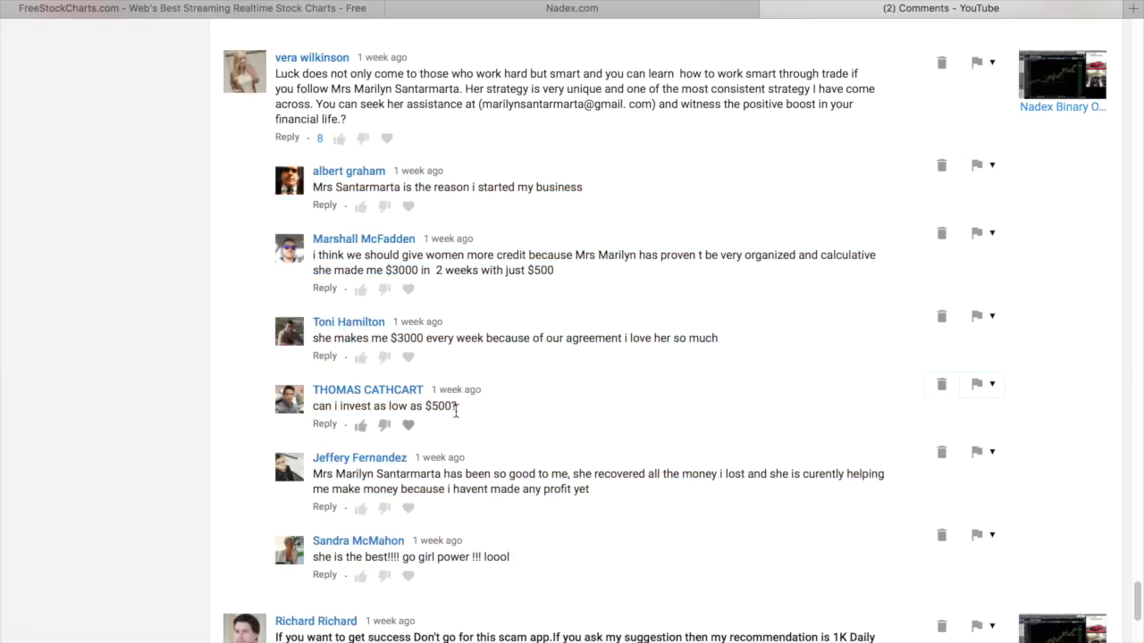
mouse_move(457, 407)
left_mouse_down()
mouse_move(336, 393)
mouse_move(308, 409)
left_mouse_up()
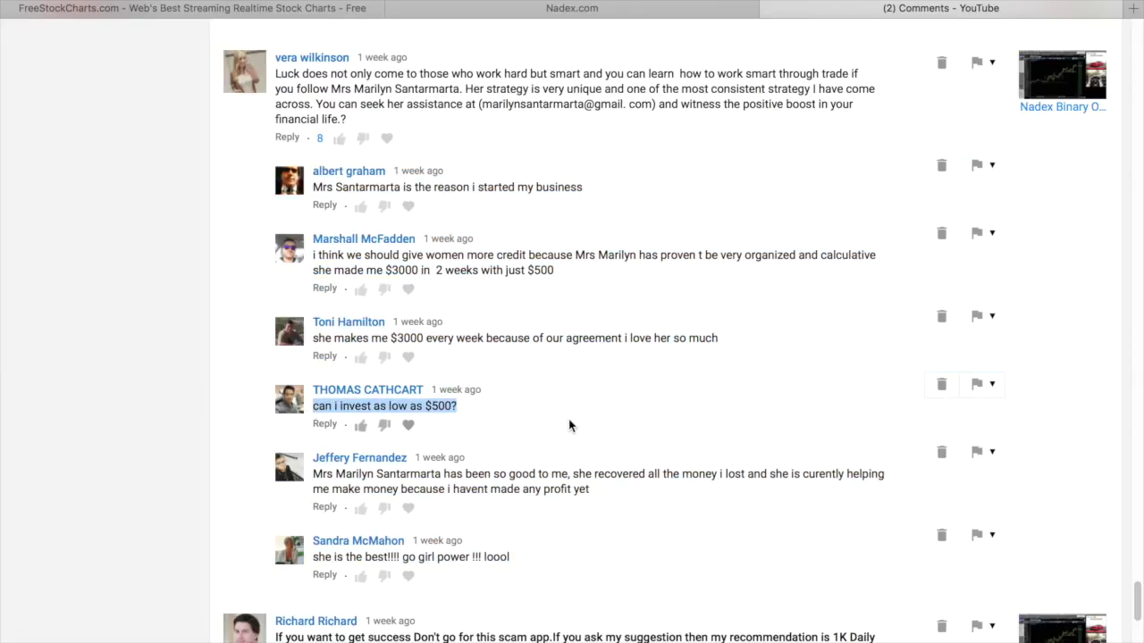
left_click(643, 442)
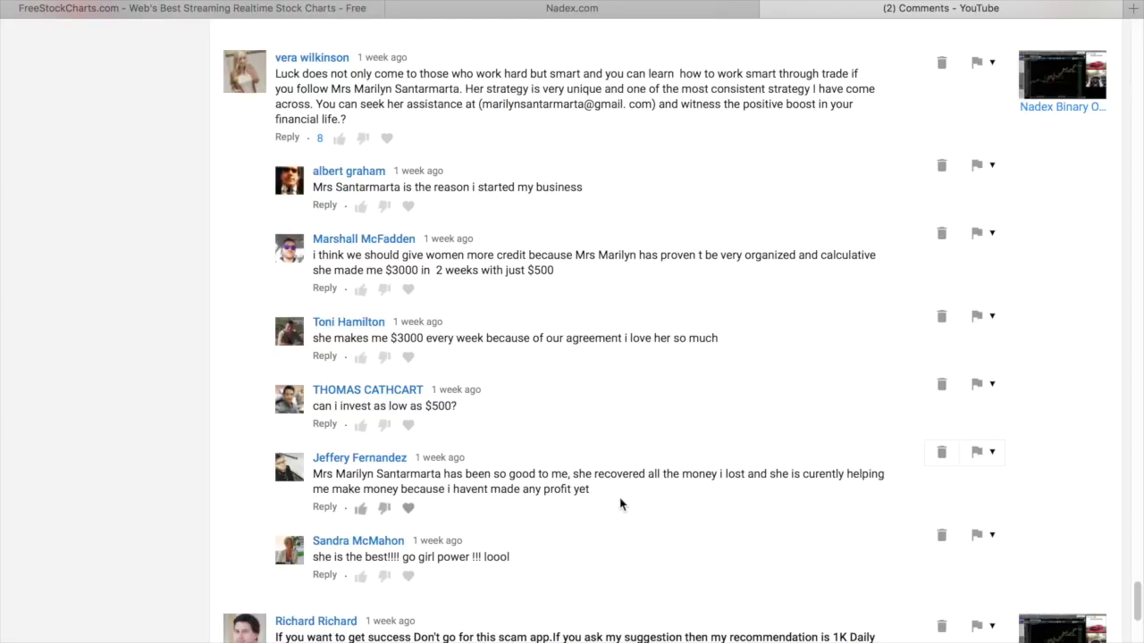
left_click_drag(515, 566, 402, 558)
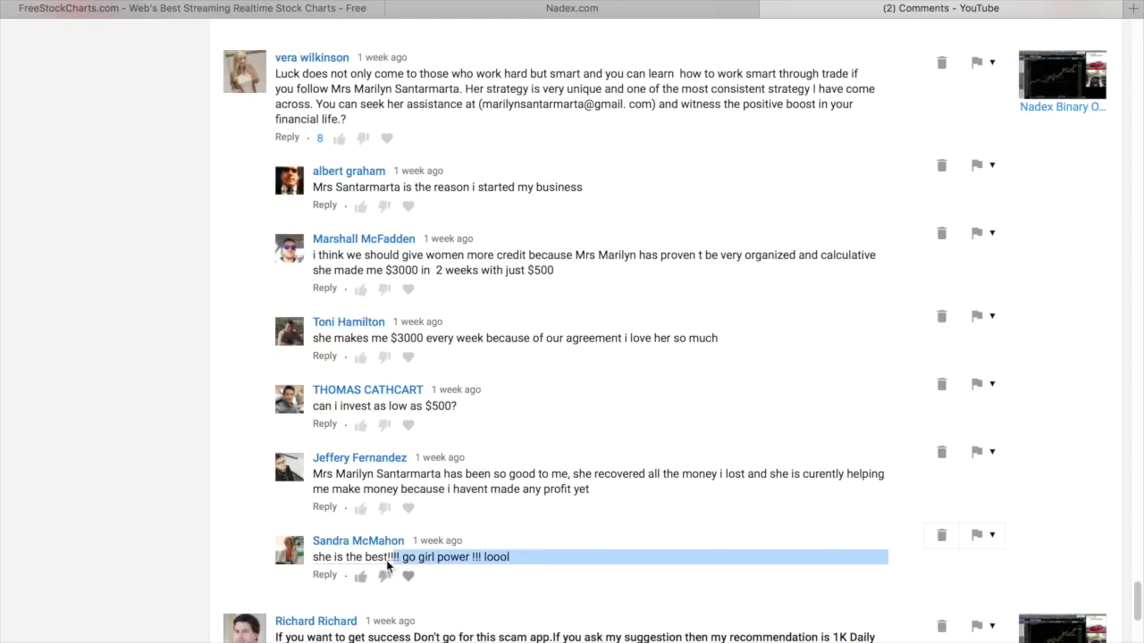
left_click(559, 555)
scroll(601, 469, "up", 1)
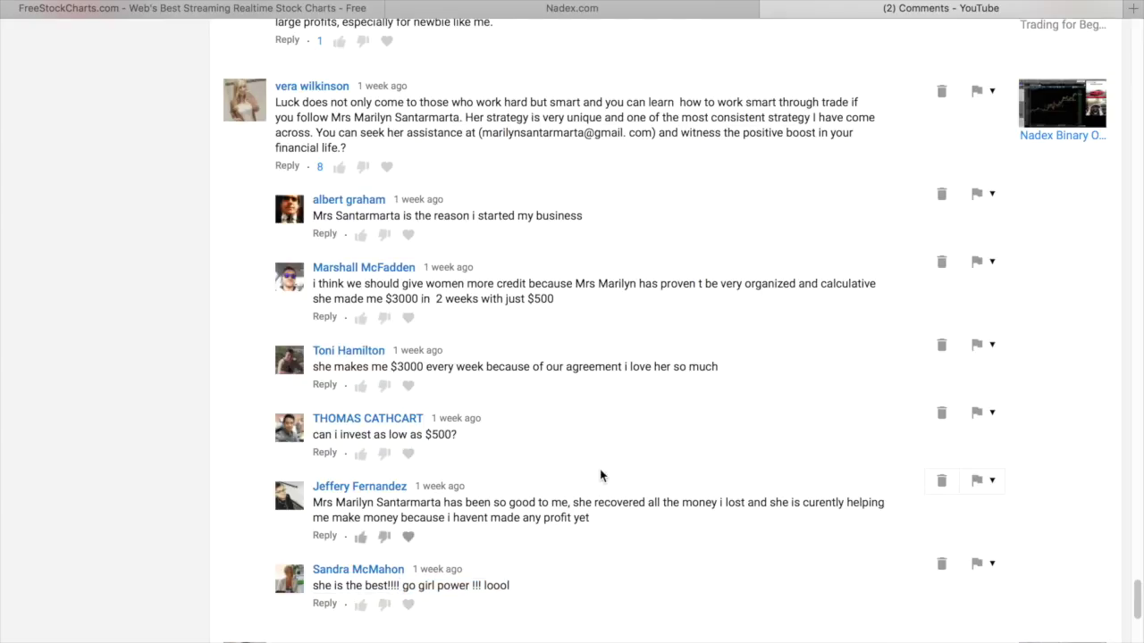
scroll(687, 248, "up", 2)
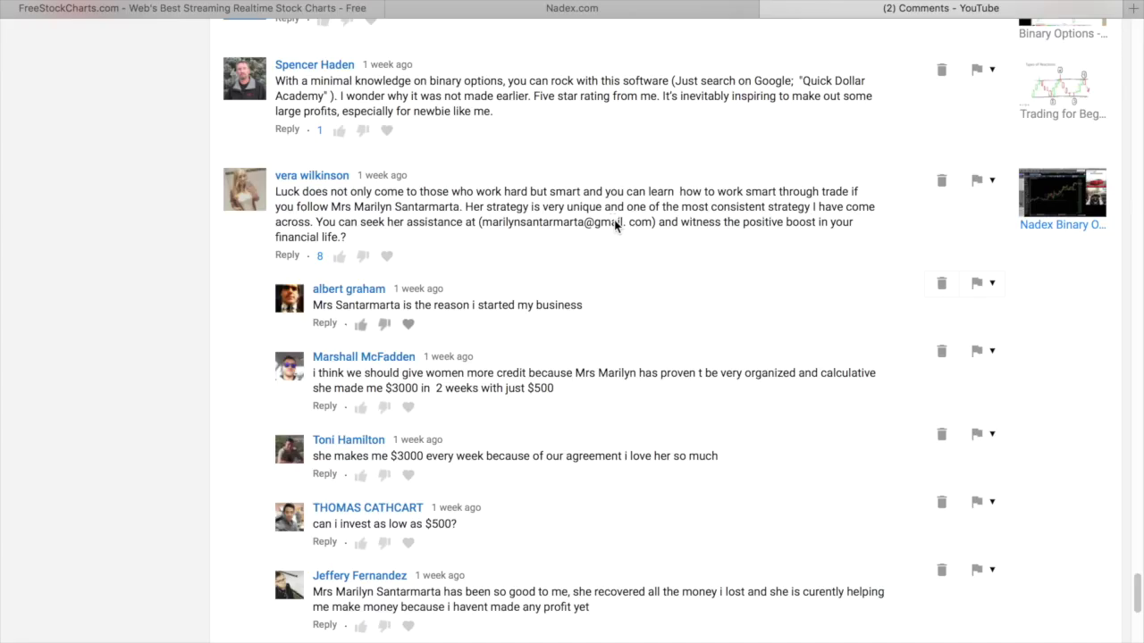
triple_click(496, 240)
left_click(442, 274)
left_click(940, 179)
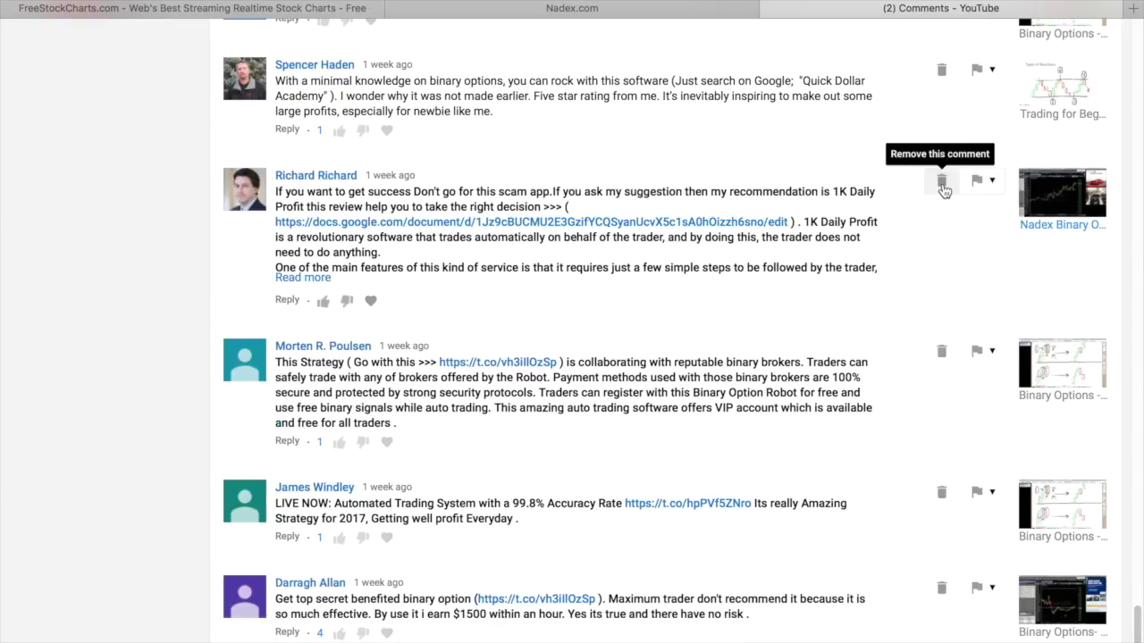
left_click(941, 179)
scroll(916, 247, "up", 2)
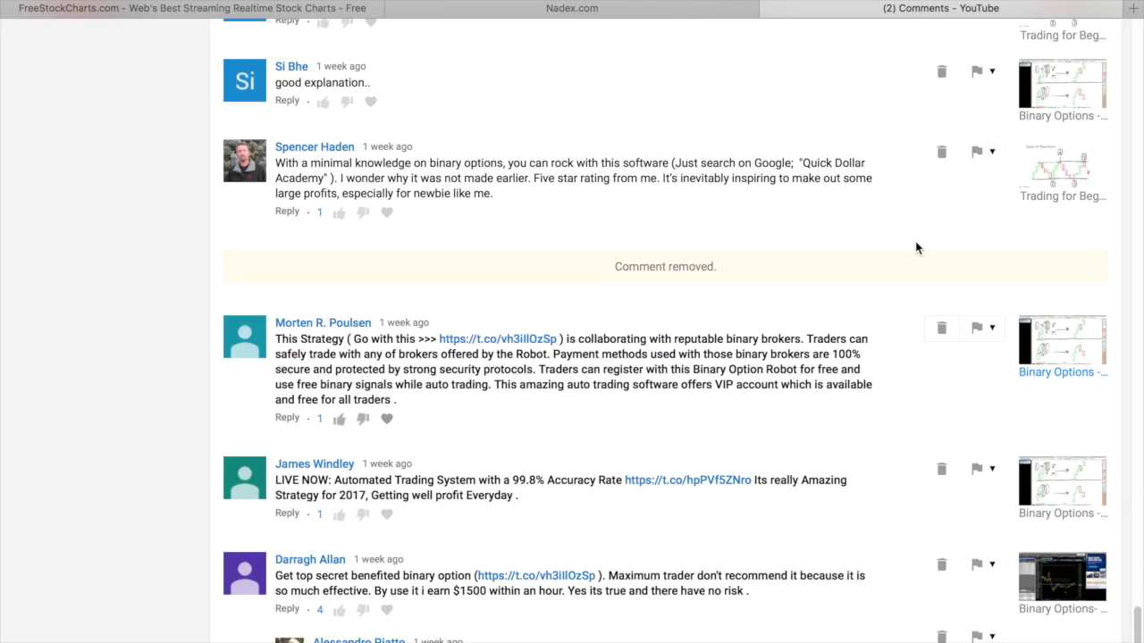
scroll(916, 248, "up", 5)
scroll(916, 247, "up", 10)
scroll(916, 248, "up", 10)
scroll(916, 247, "up", 10)
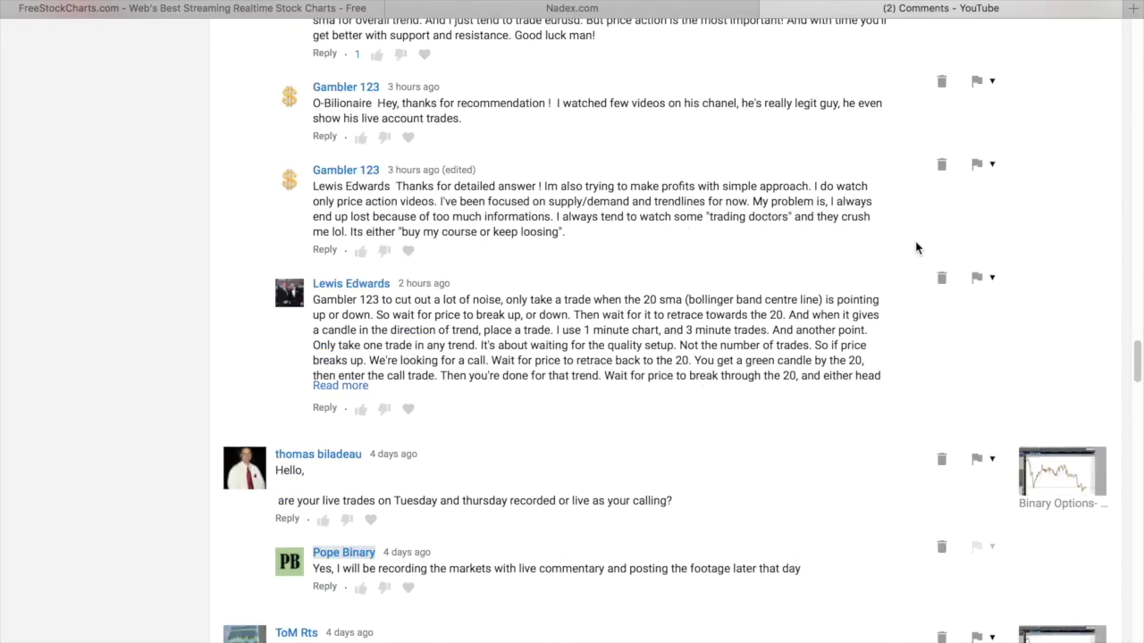
scroll(916, 248, "up", 10)
scroll(916, 248, "up", 10)
scroll(916, 248, "up", 10)
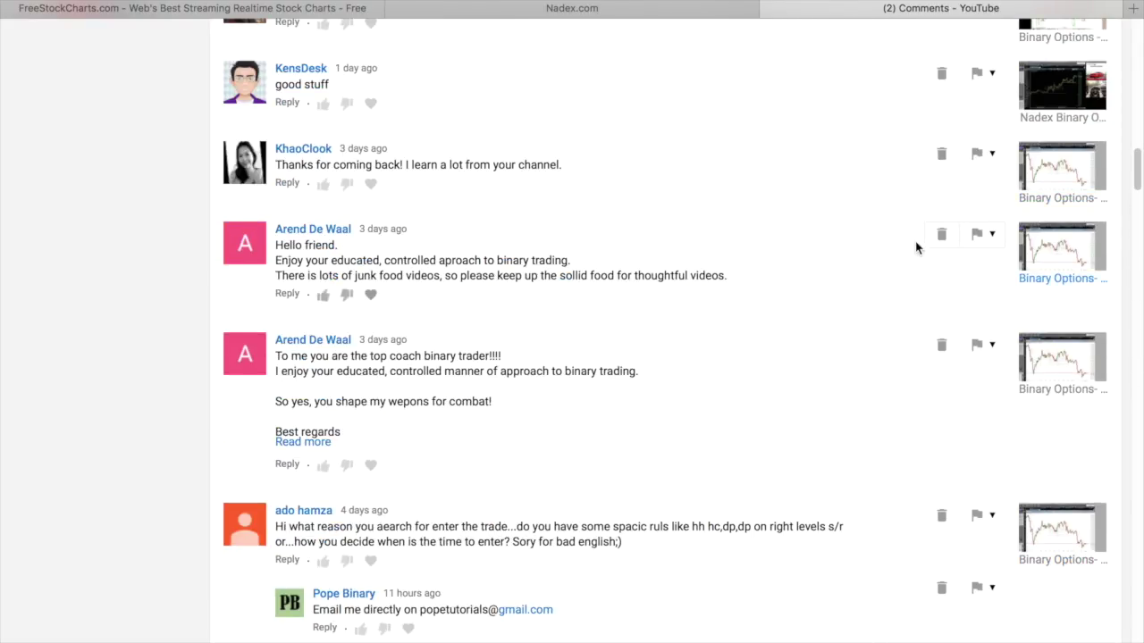
scroll(916, 248, "up", 5)
scroll(916, 247, "up", 10)
scroll(915, 248, "up", 10)
scroll(916, 248, "up", 2)
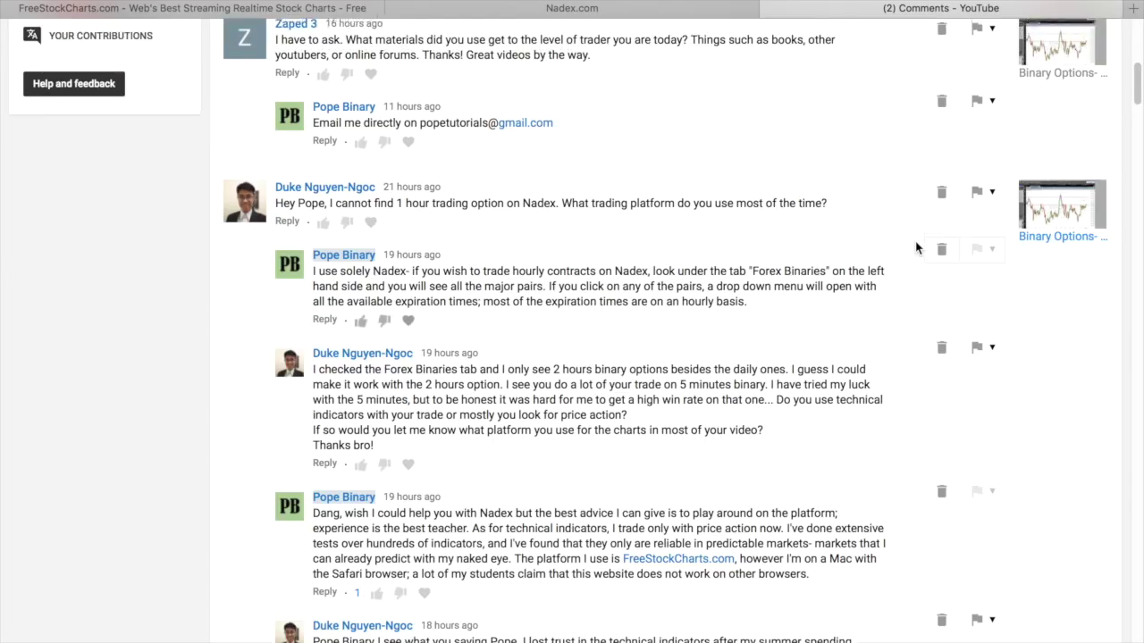
scroll(916, 248, "up", 5)
scroll(915, 247, "down", 1)
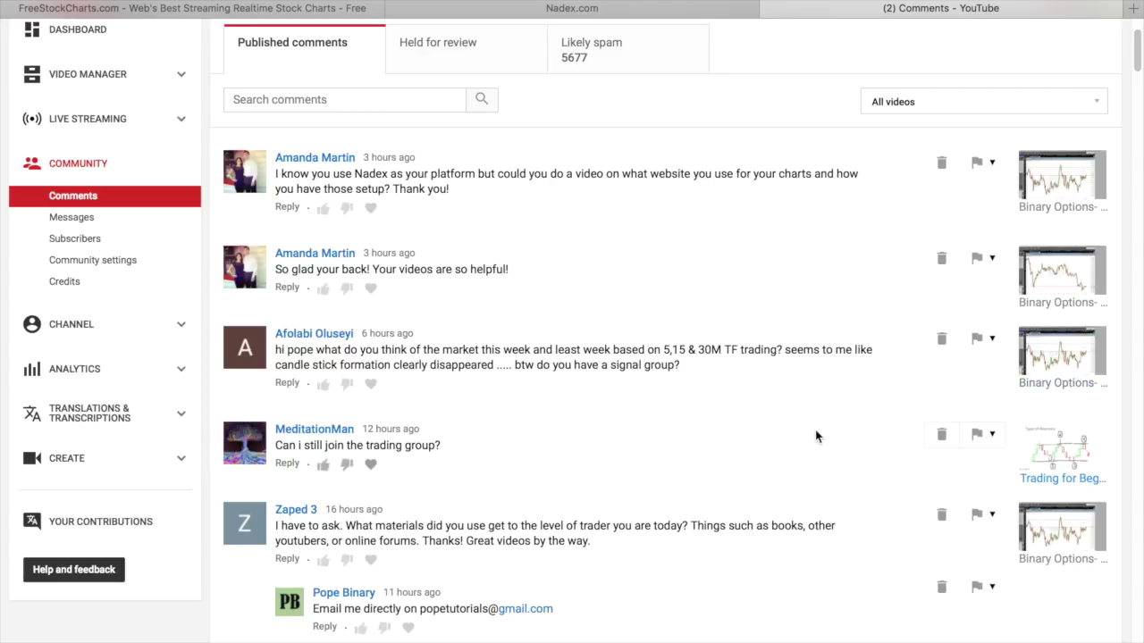
scroll(786, 451, "down", 2)
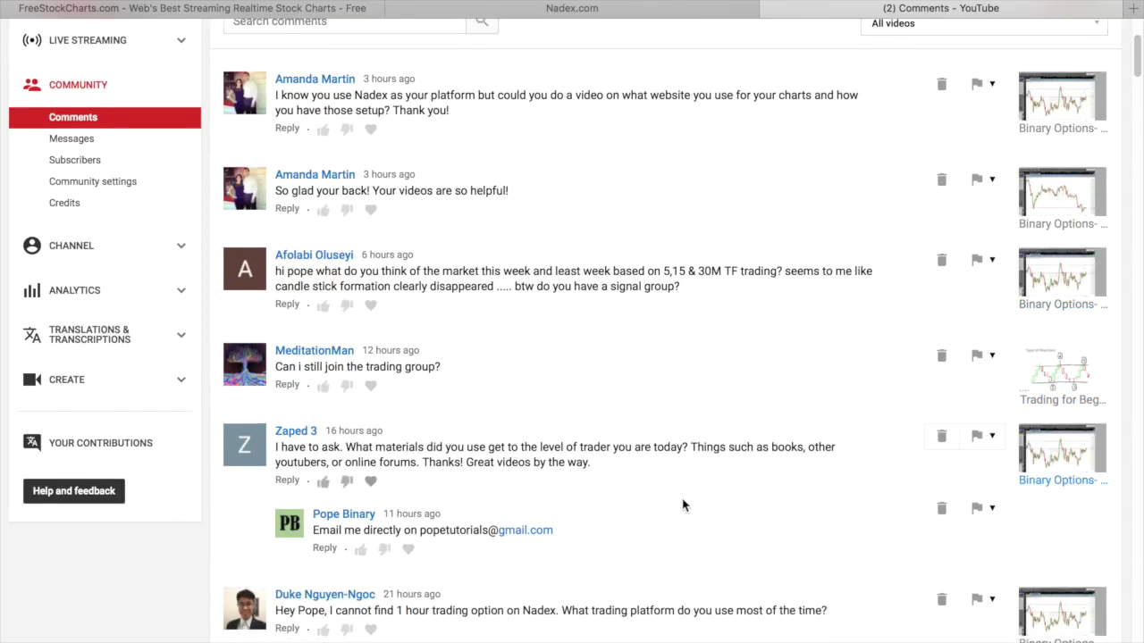
scroll(685, 503, "down", 5)
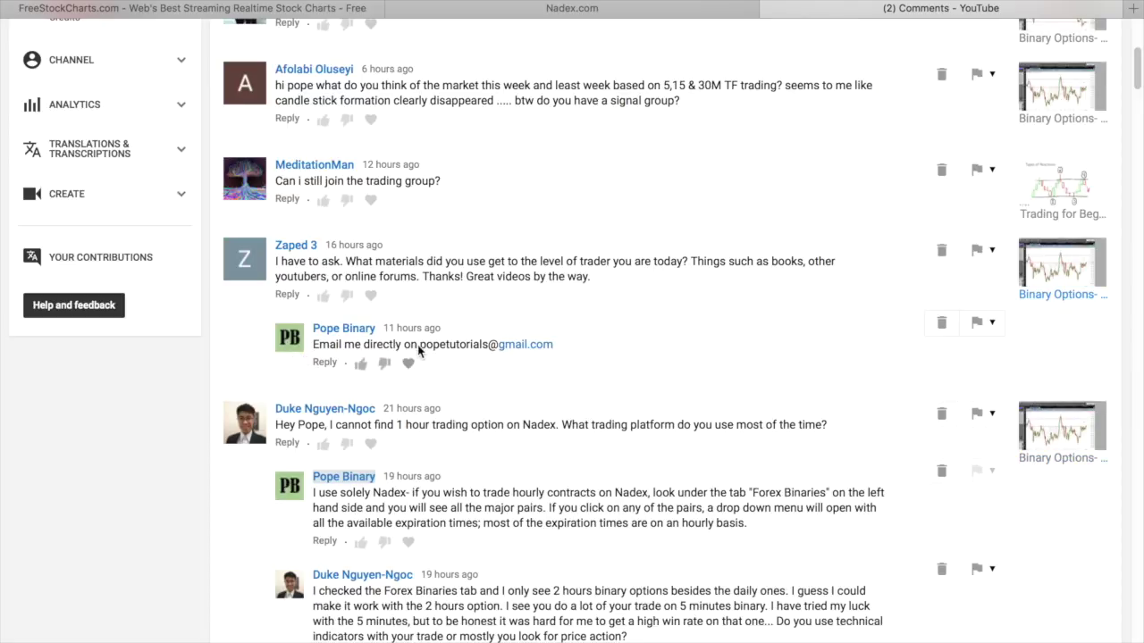
left_click_drag(418, 345, 554, 349)
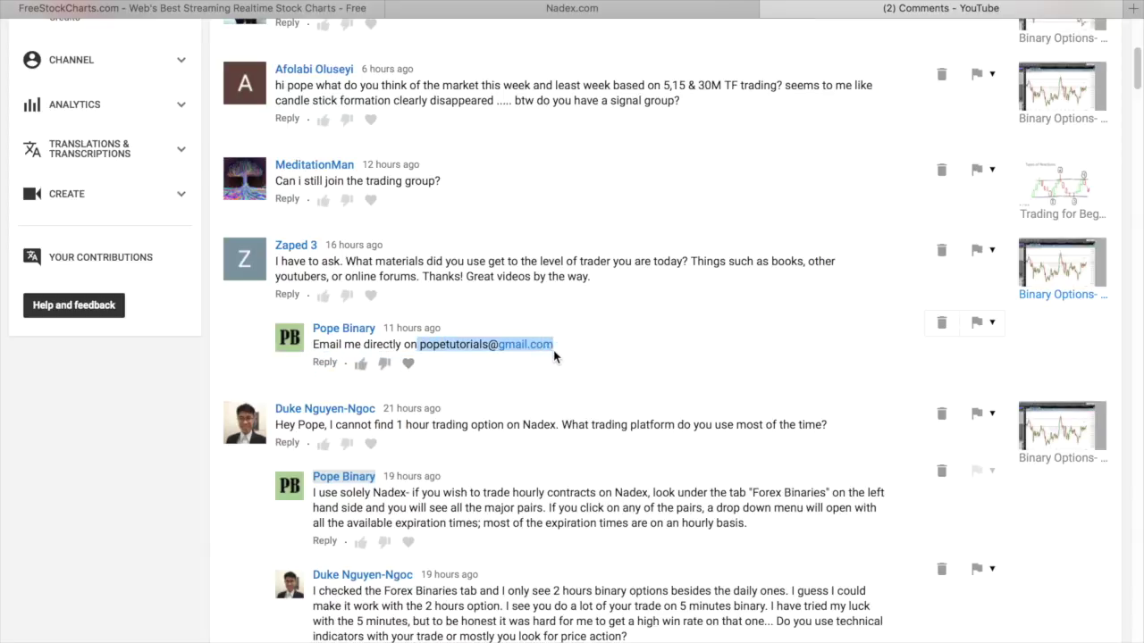
left_click(628, 402)
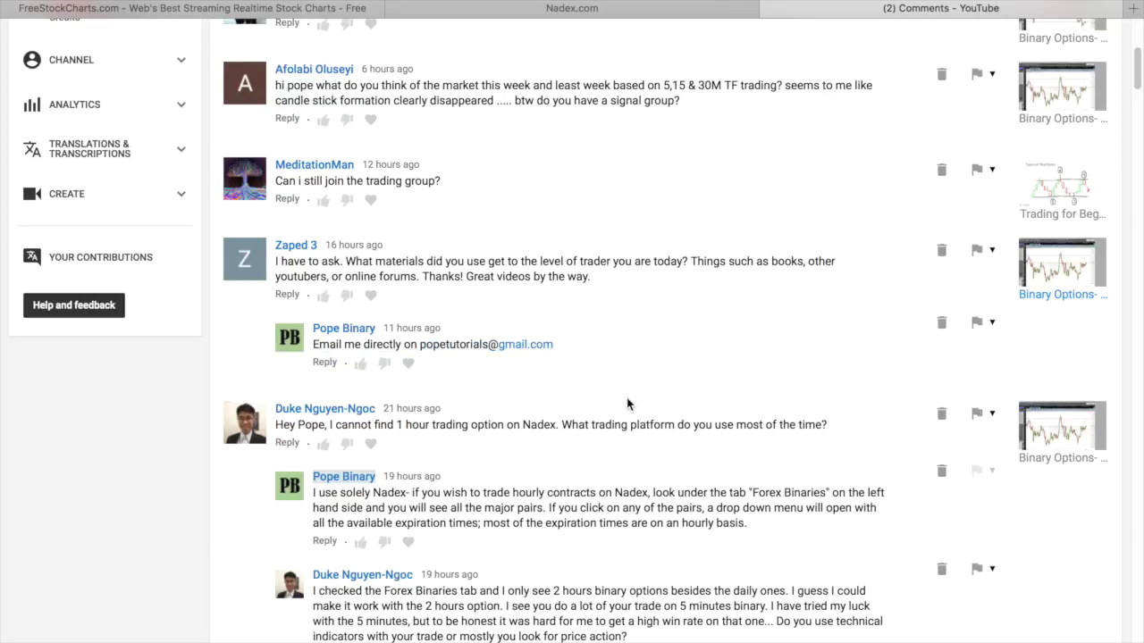
left_click(323, 337)
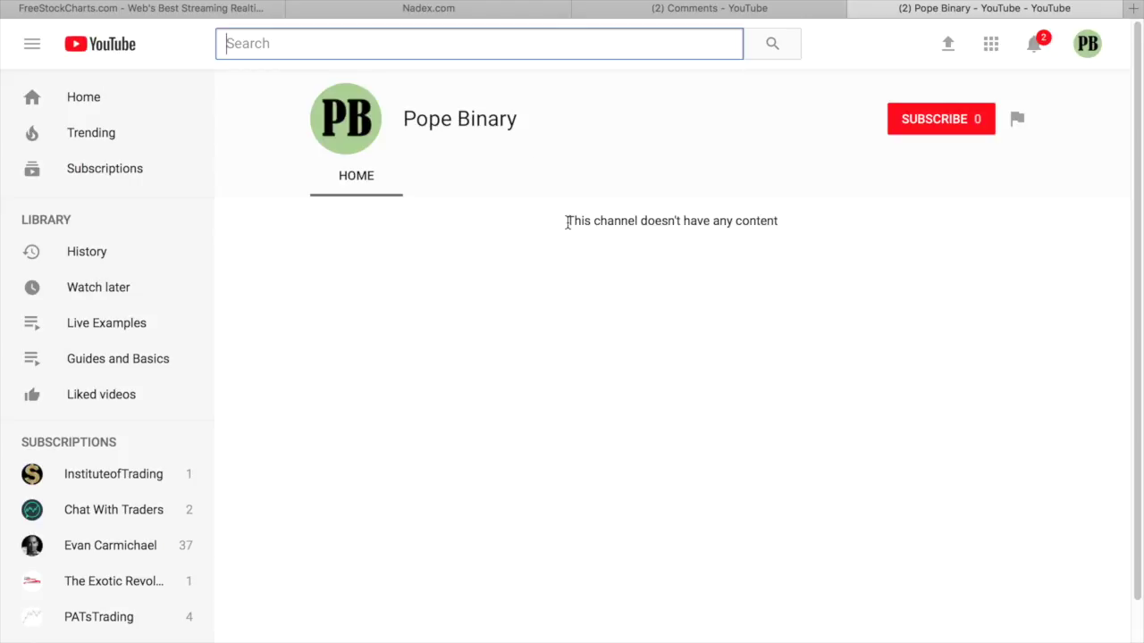
left_click_drag(567, 223, 786, 234)
left_click(771, 11)
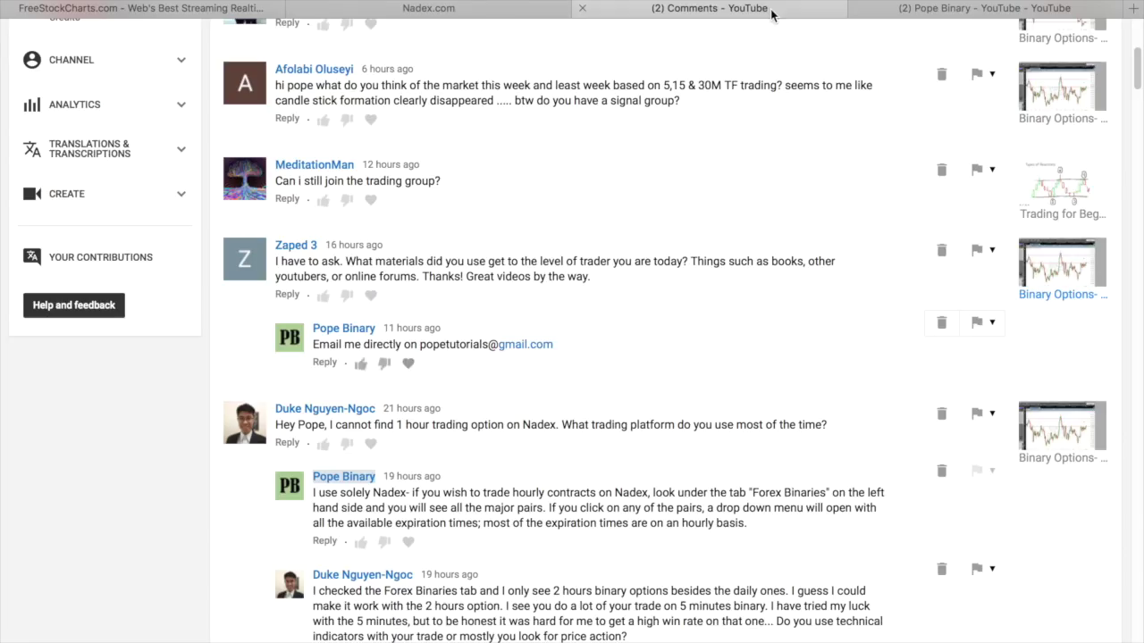
left_click_drag(420, 347, 545, 360)
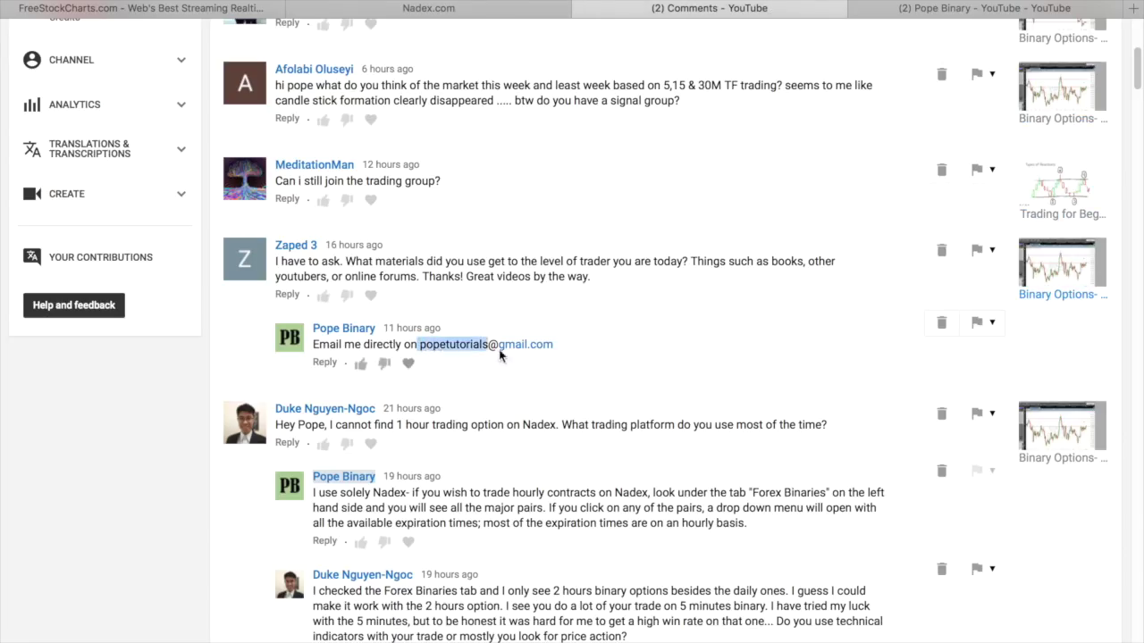
left_click(858, 8)
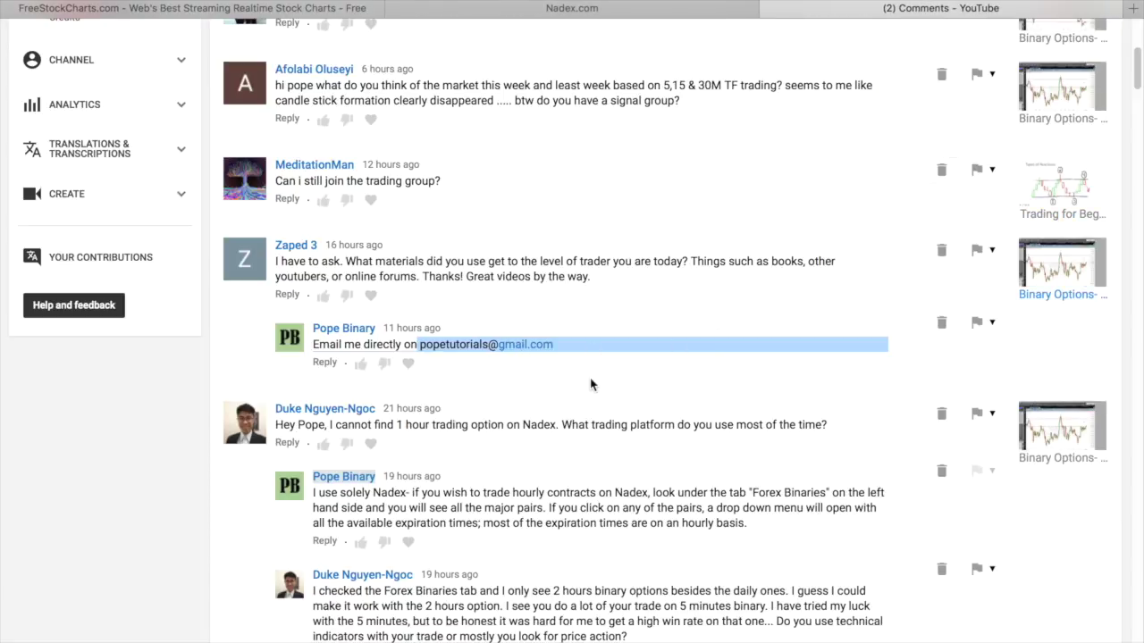
Delete the impersonator's reply that asks the viewer to email them directly.
left_click(637, 398)
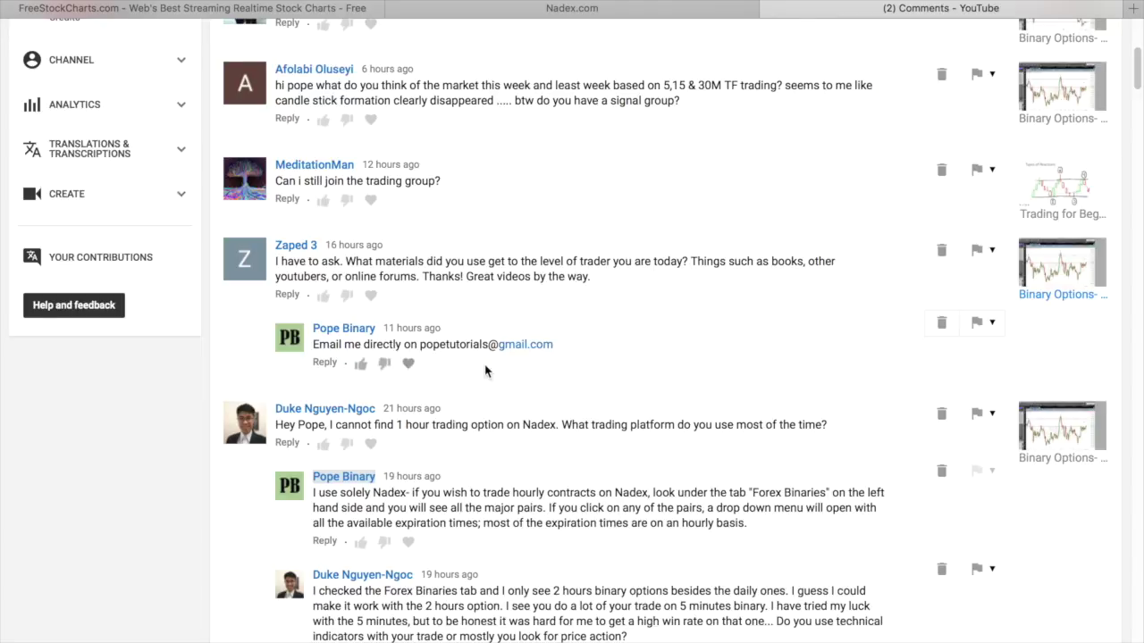
left_click_drag(419, 346, 538, 362)
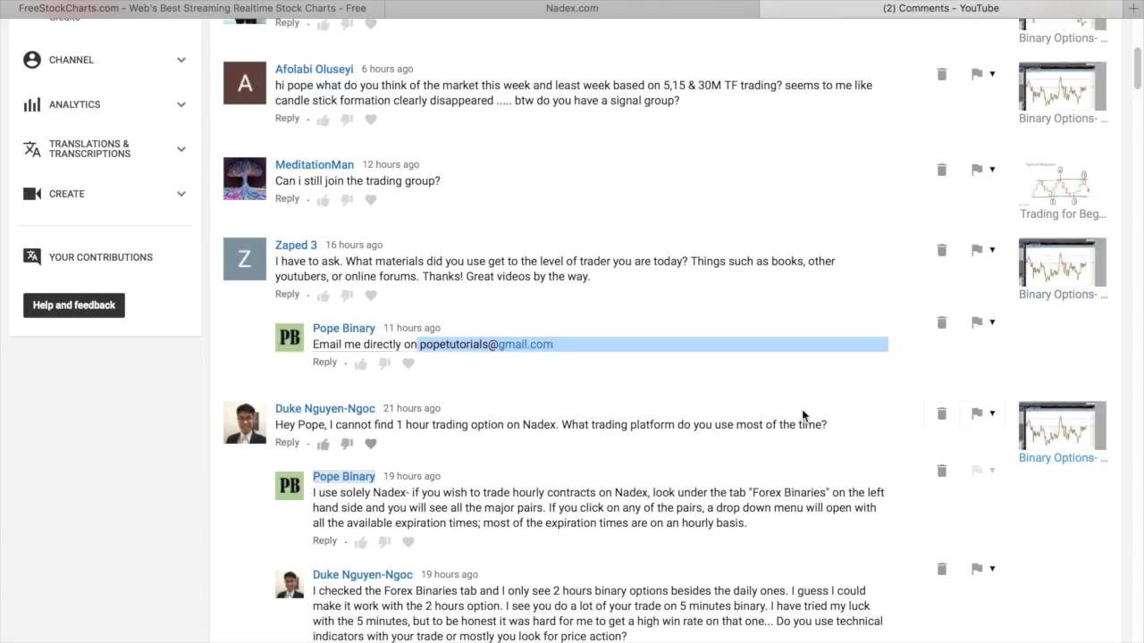
left_click(936, 334)
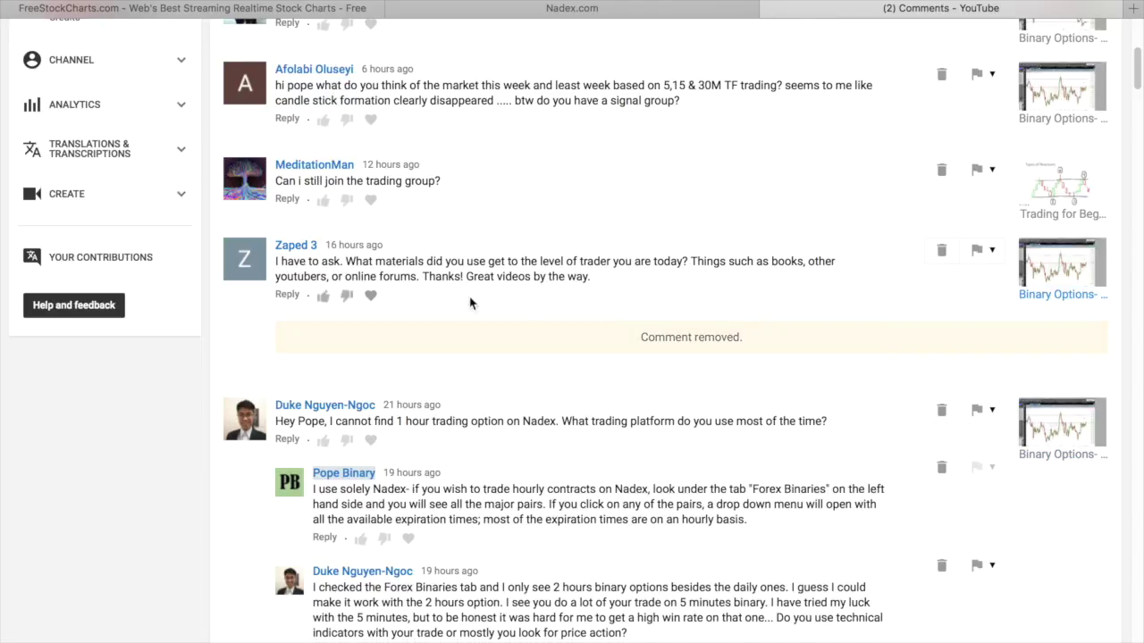
triple_click(572, 276)
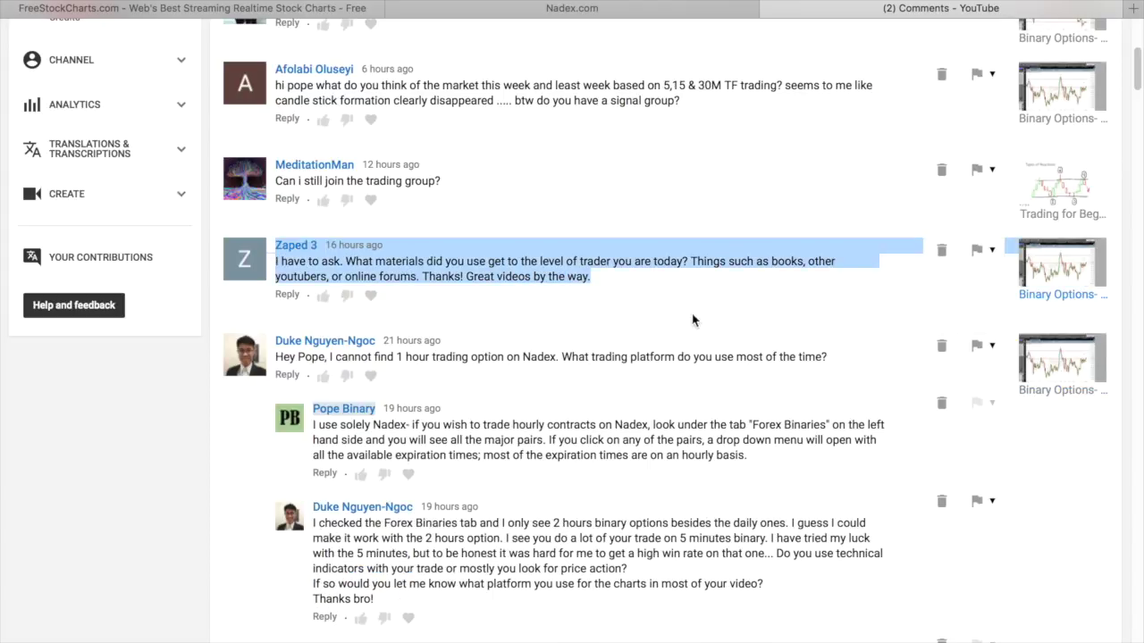
left_click(697, 314)
scroll(697, 312, "up", 5)
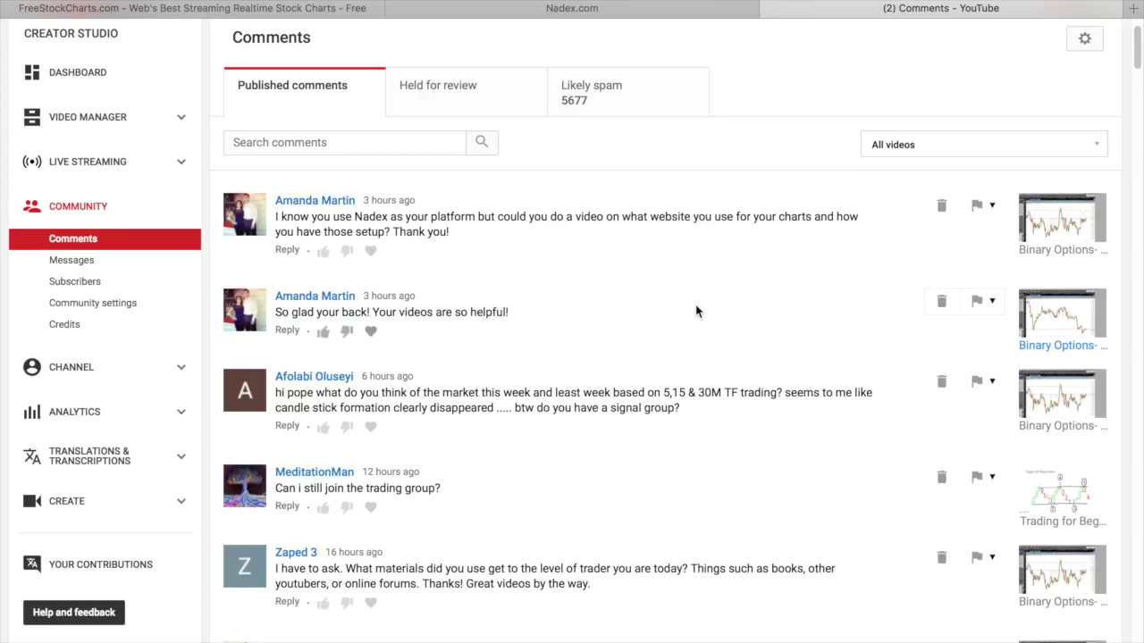
scroll(697, 311, "up", 2)
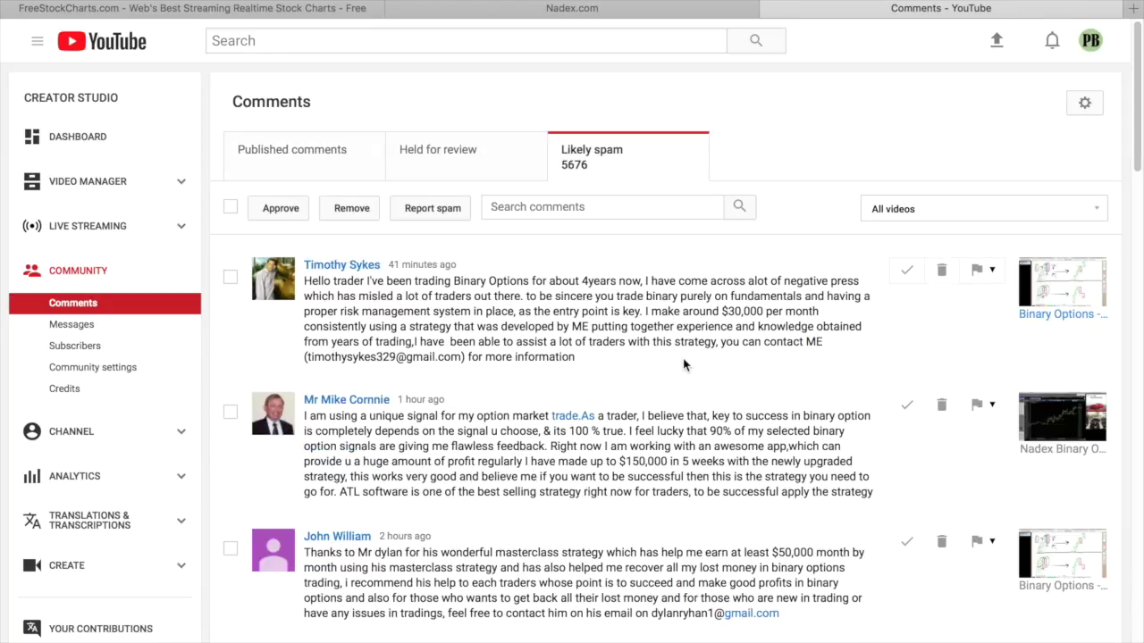
scroll(683, 357, "down", 3)
scroll(683, 357, "down", 3)
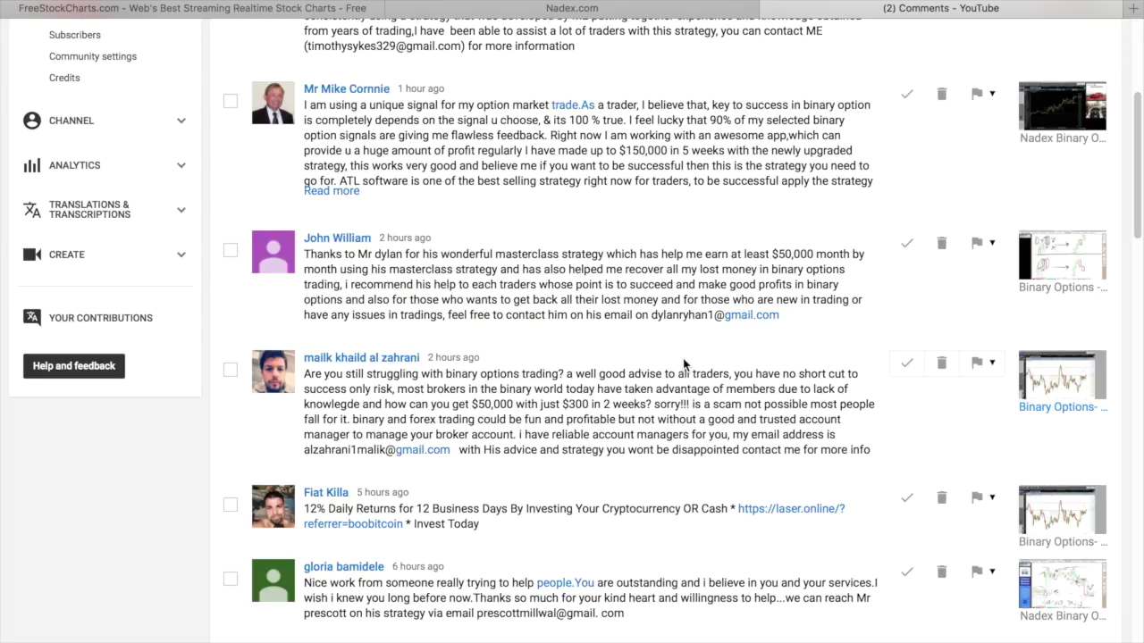
scroll(683, 364, "down", 3)
scroll(684, 363, "down", 3)
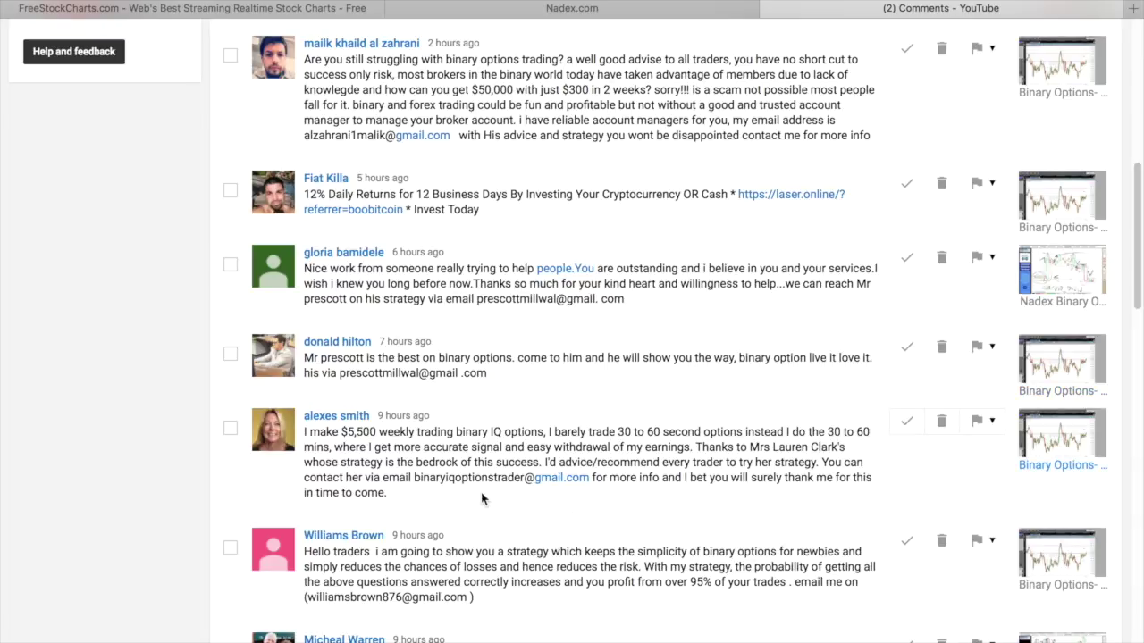
Highlight the flagged scam comment promoting a trader's strategy.
left_click_drag(478, 498, 295, 427)
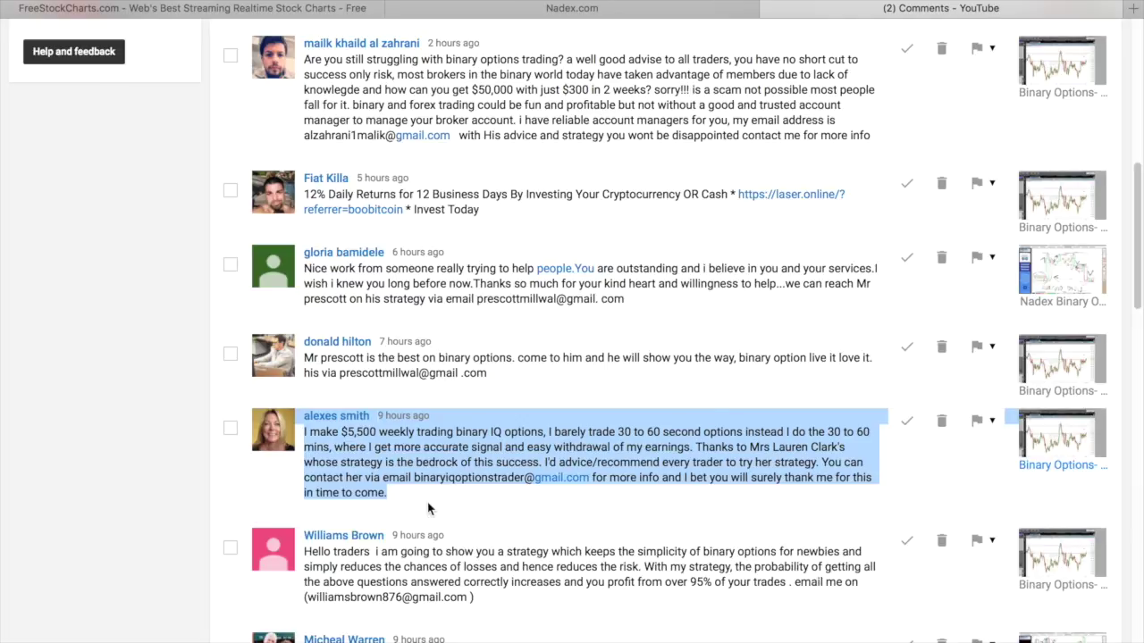
left_click_drag(434, 510, 299, 415)
left_click_drag(427, 511, 304, 413)
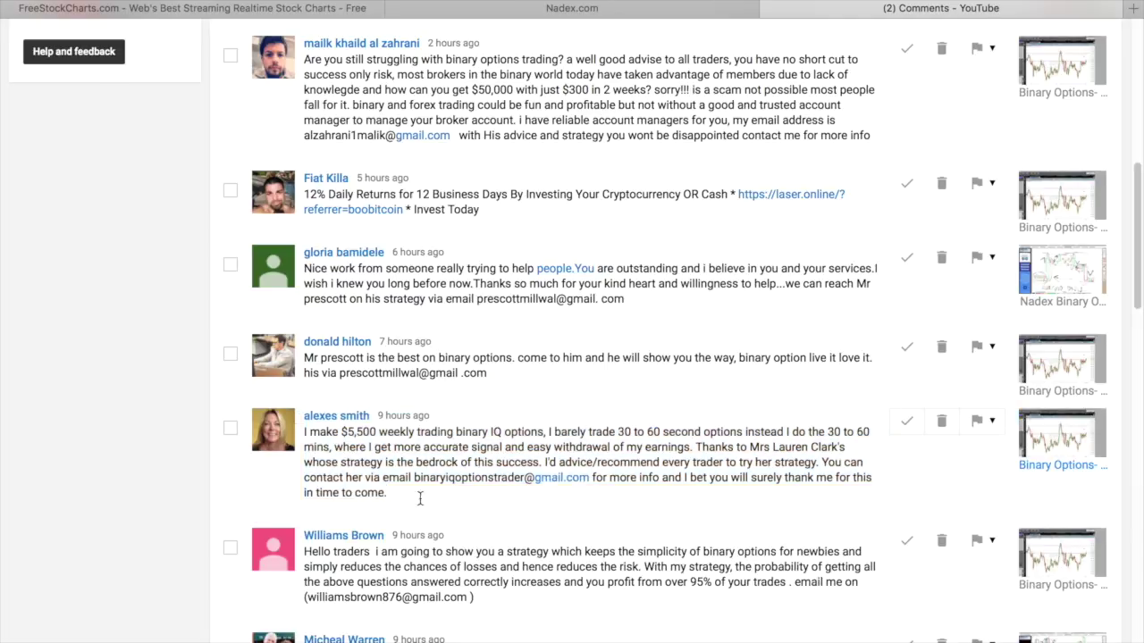
scroll(455, 533, "down", 3)
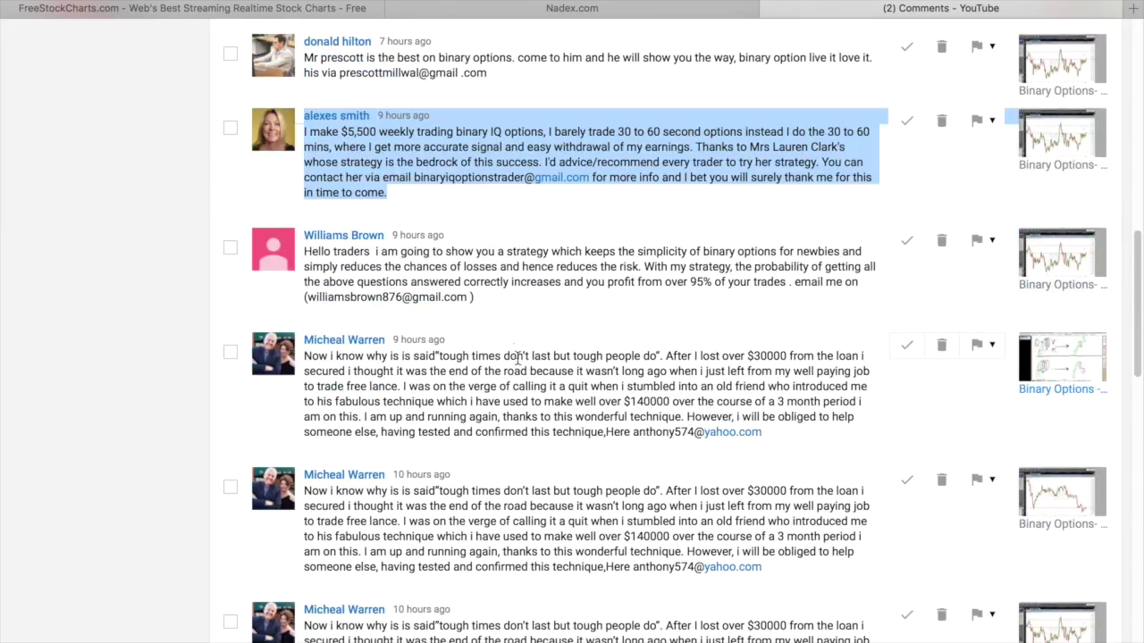
left_click(308, 248)
left_click_drag(473, 297, 298, 224)
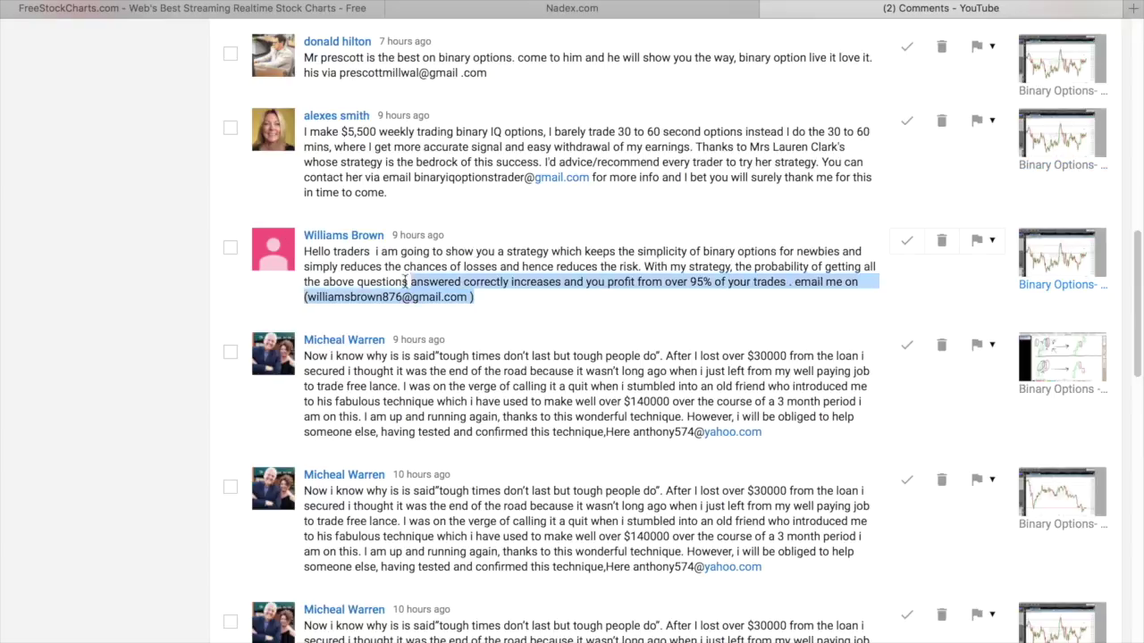
left_click_drag(785, 441, 298, 337)
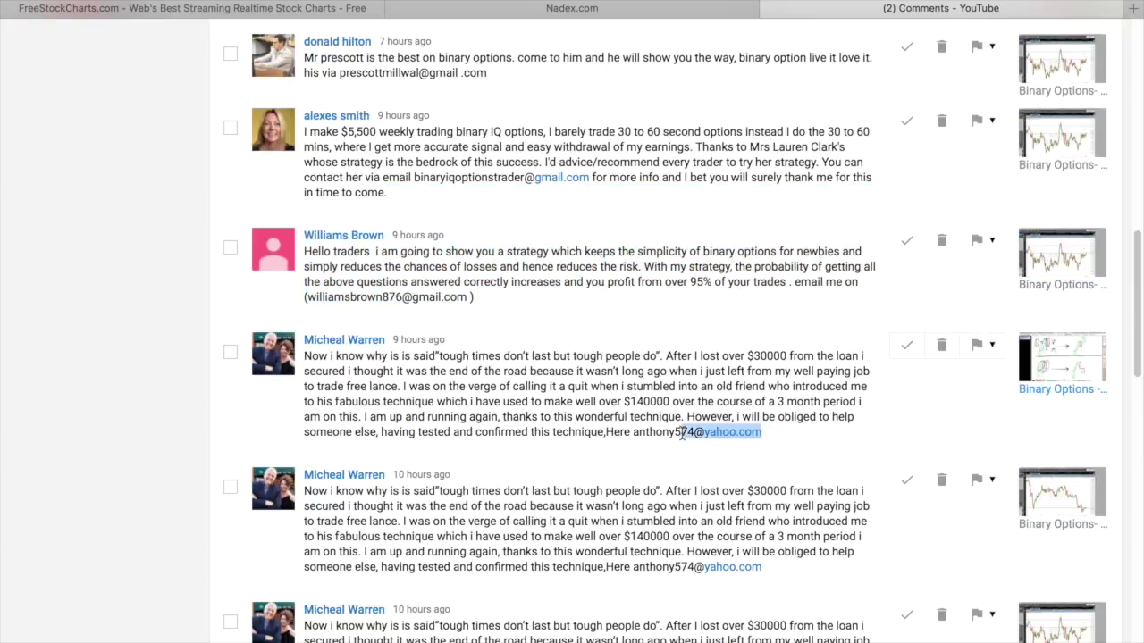
left_click(453, 506)
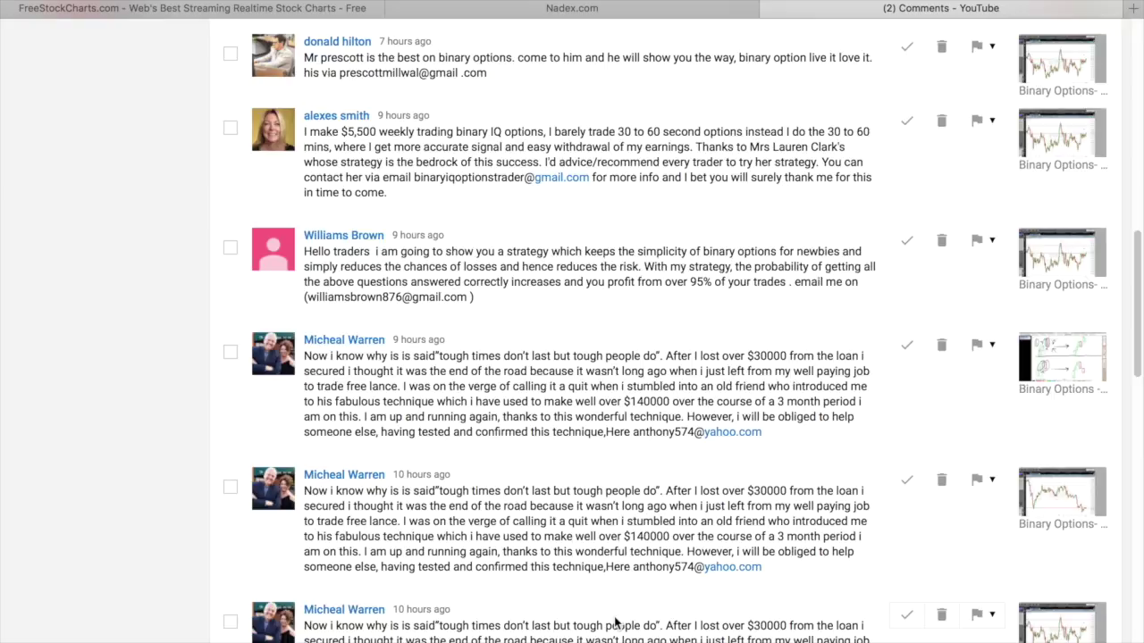
scroll(780, 561, "down", 2)
scroll(780, 561, "down", 3)
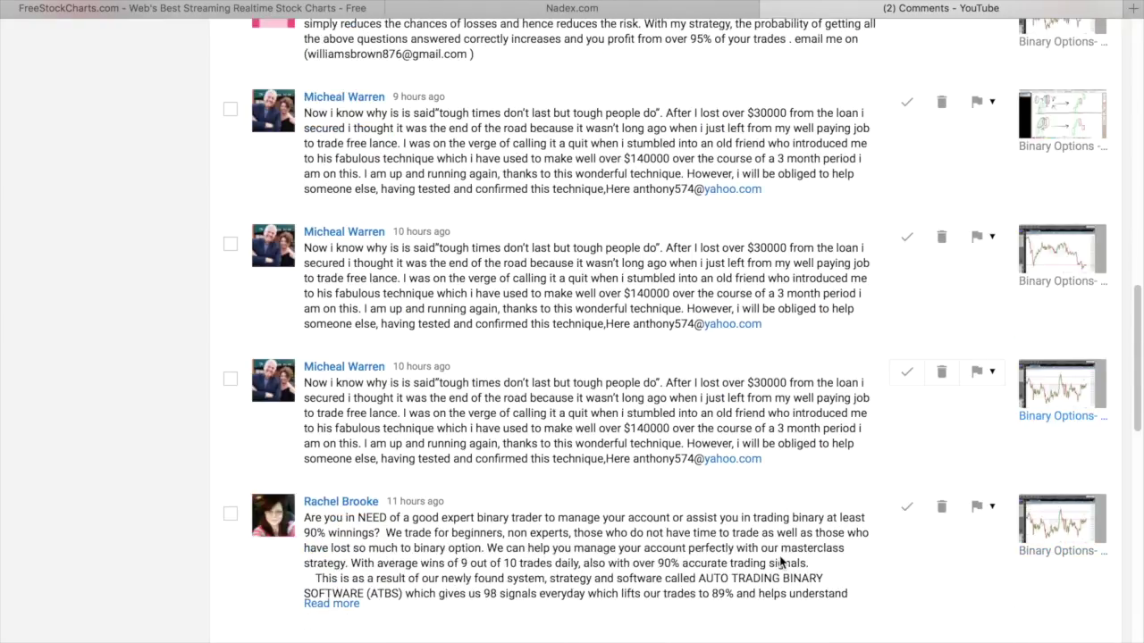
scroll(780, 561, "down", 1)
scroll(784, 561, "down", 2)
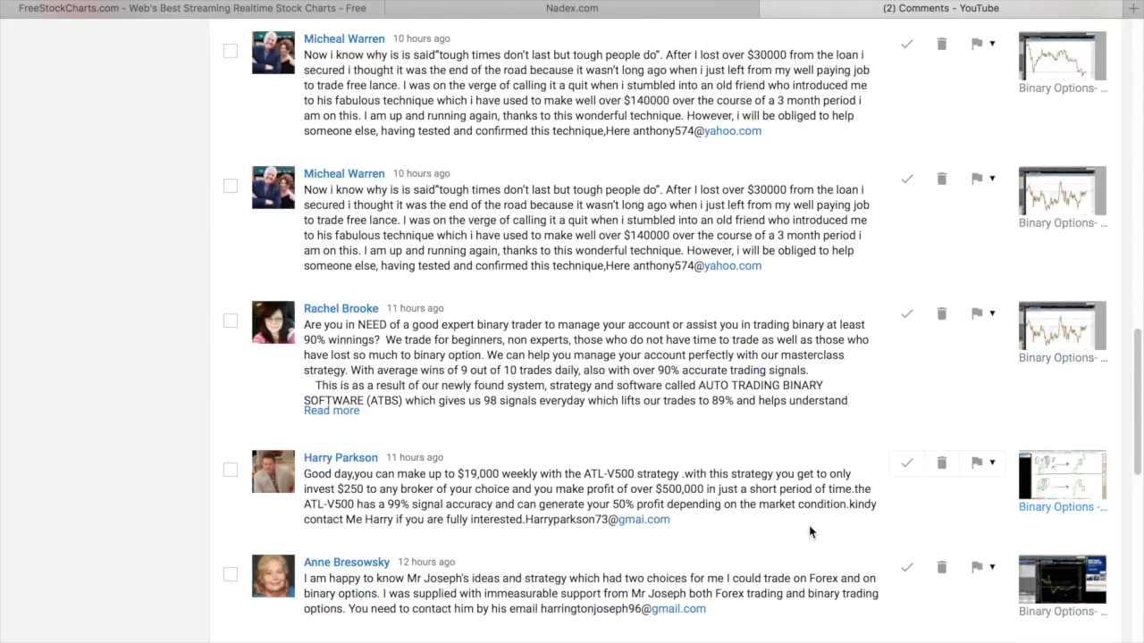
left_click_drag(809, 531, 304, 351)
left_click(706, 536)
scroll(705, 536, "down", 4)
scroll(706, 536, "down", 1)
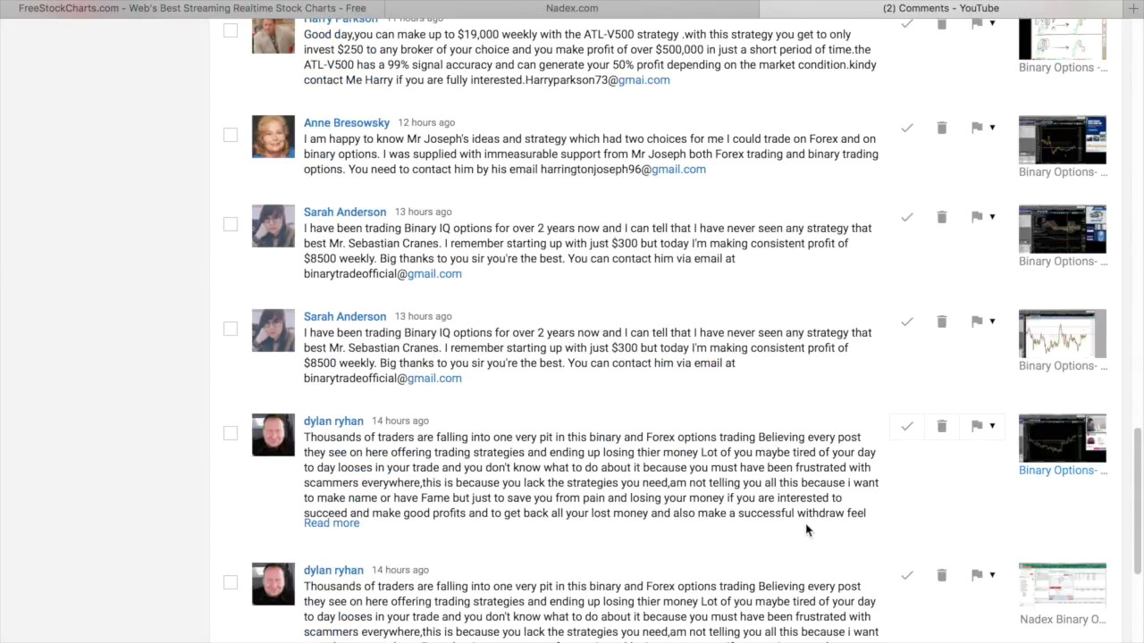
scroll(806, 531, "down", 1)
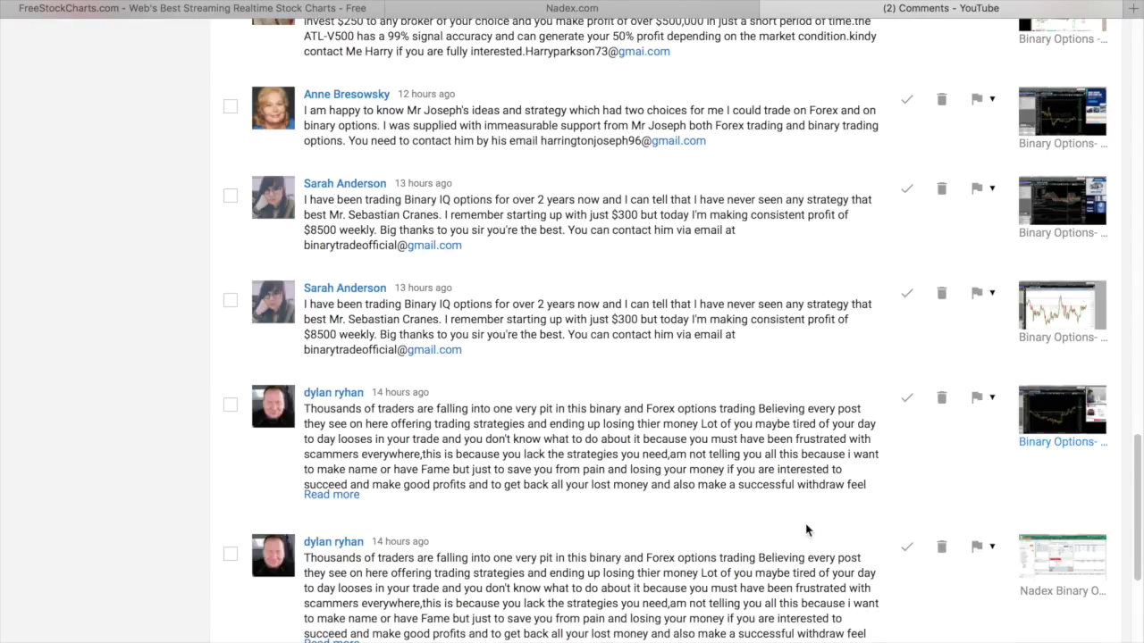
scroll(806, 531, "down", 5)
scroll(799, 528, "down", 1)
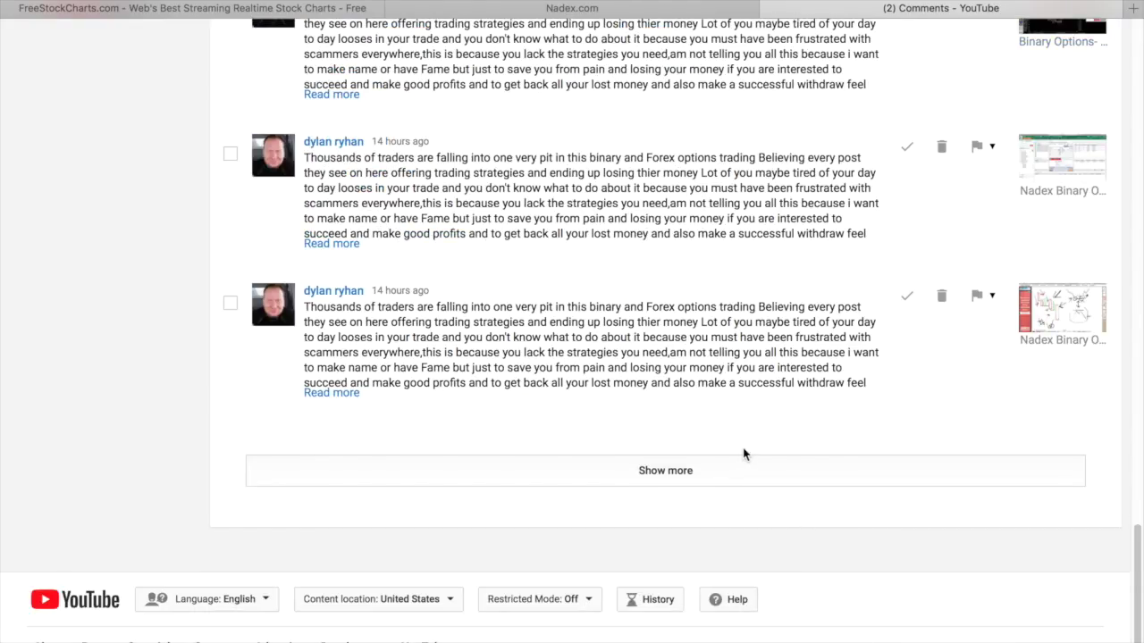
scroll(743, 450, "up", 2)
scroll(744, 449, "down", 3)
scroll(744, 449, "up", 5)
scroll(743, 450, "up", 5)
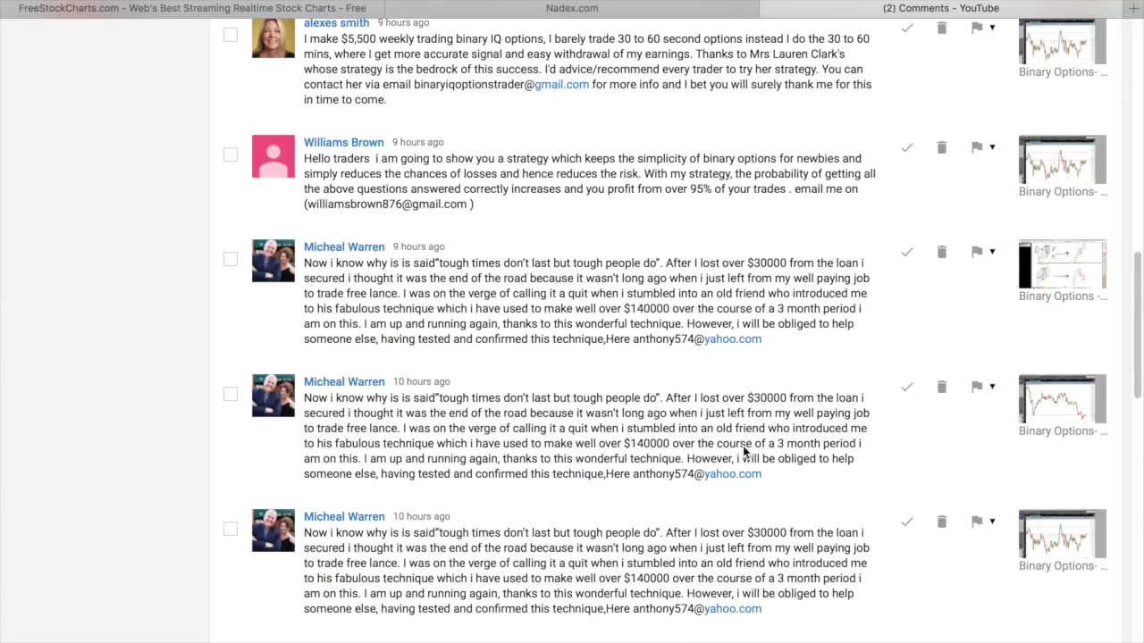
scroll(744, 453, "up", 5)
scroll(744, 453, "up", 5)
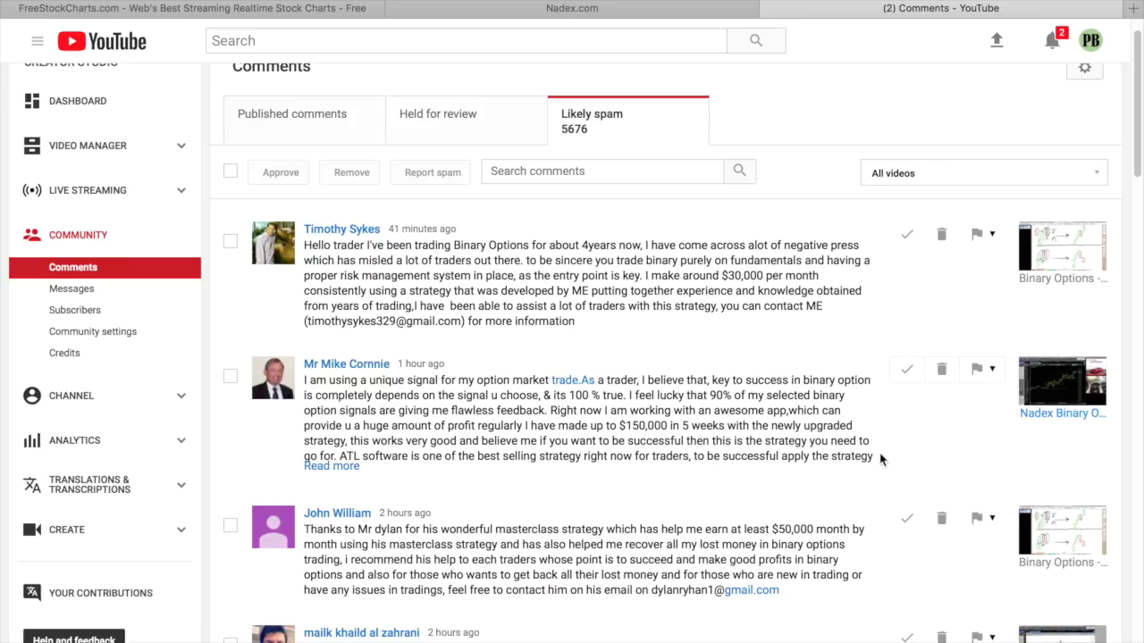
Highlight, then deselect, the app-promoting scam comment in the Likely spam list.
left_click_drag(883, 463, 404, 410)
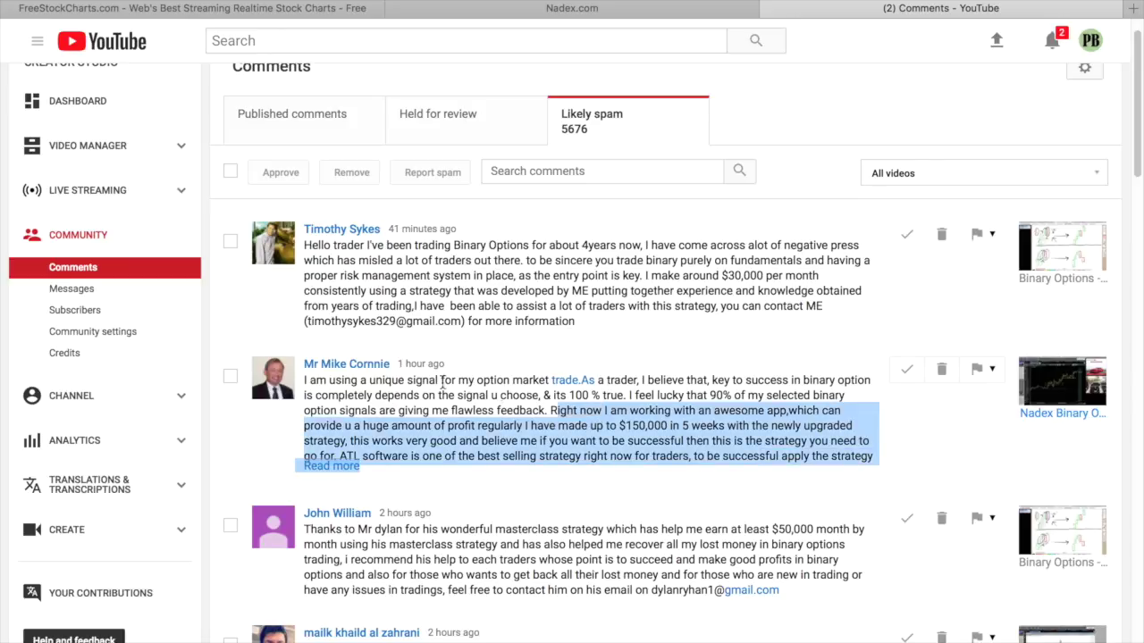
left_click(887, 465)
left_click_drag(887, 466, 299, 383)
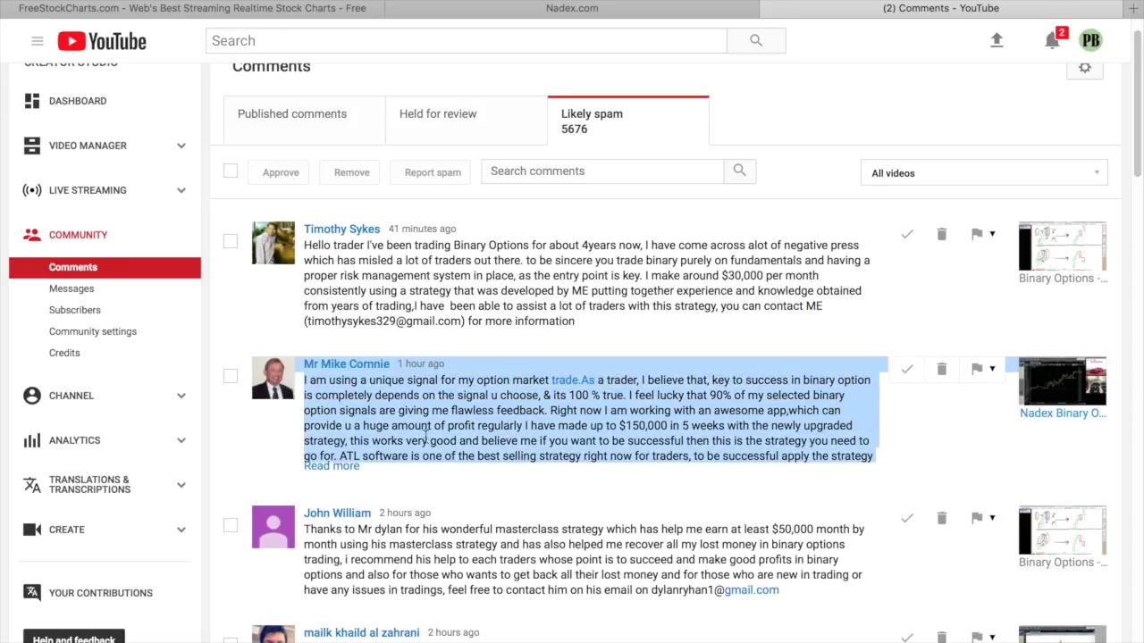
left_click(663, 512)
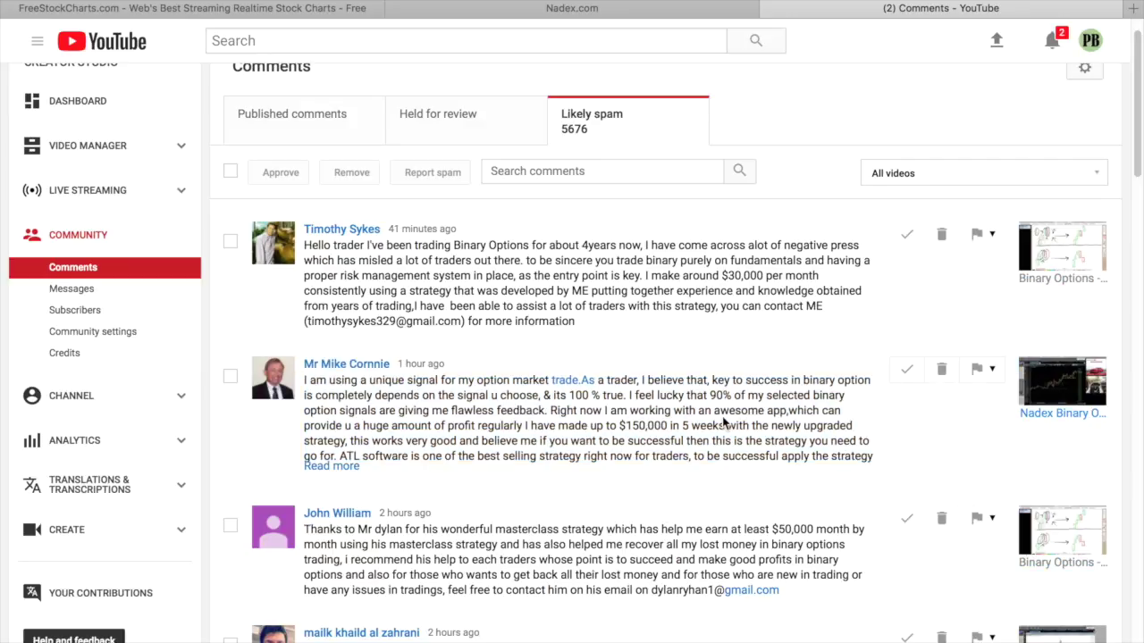